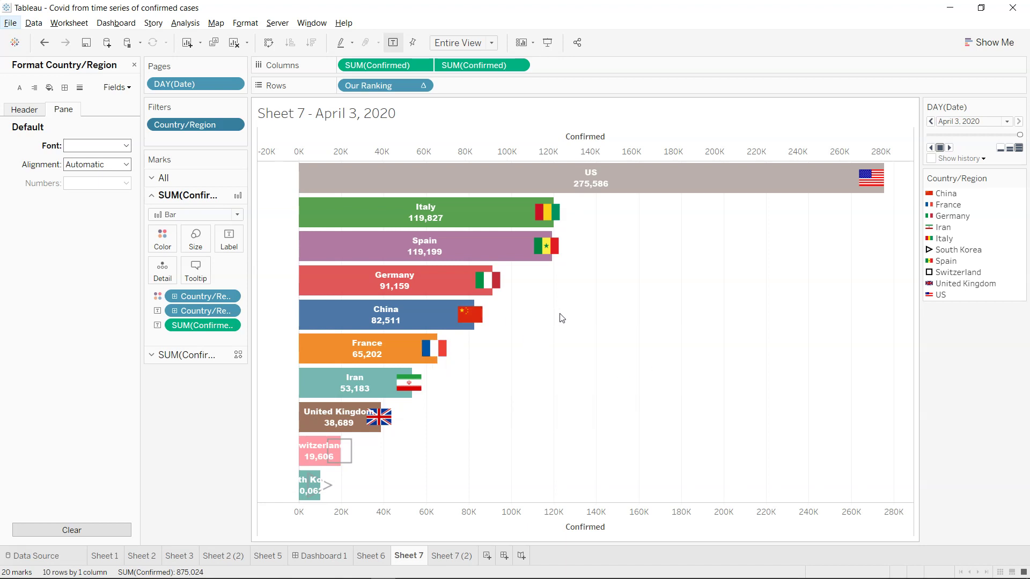
- Play Sheet 7's flag race chart from January 22 through to April 3, 2020
{"action": "mouse_move", "coordinate": [562, 250]}
{"action": "mouse_move", "coordinate": [524, 188]}
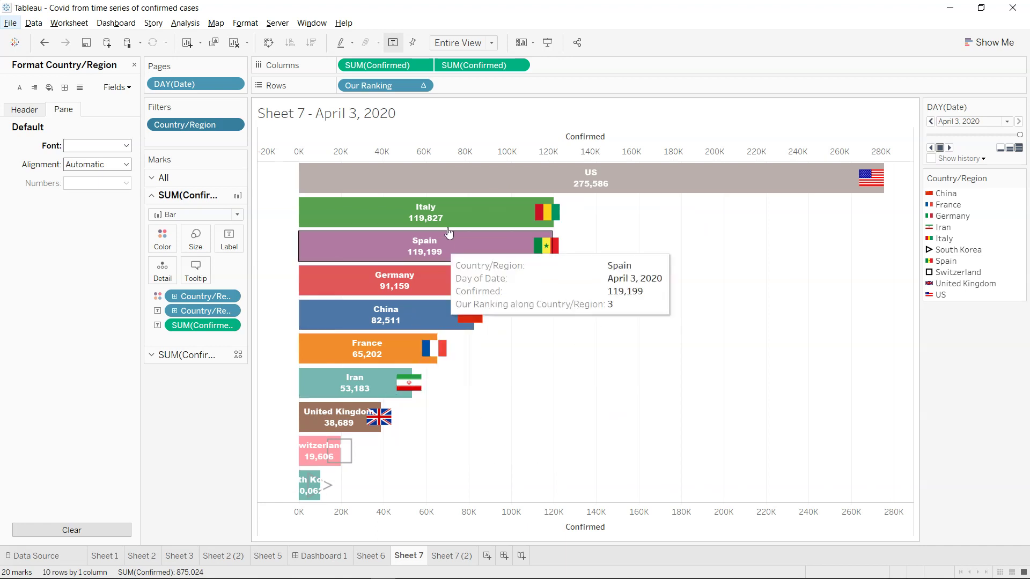
{"action": "mouse_move", "coordinate": [410, 372]}
{"action": "mouse_move", "coordinate": [515, 217]}
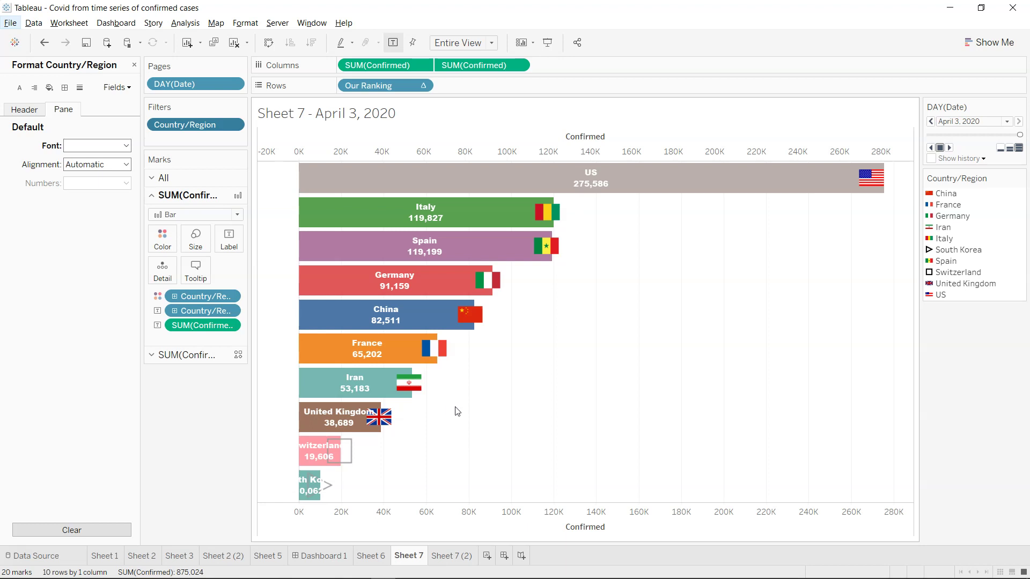
{"action": "mouse_move", "coordinate": [419, 401]}
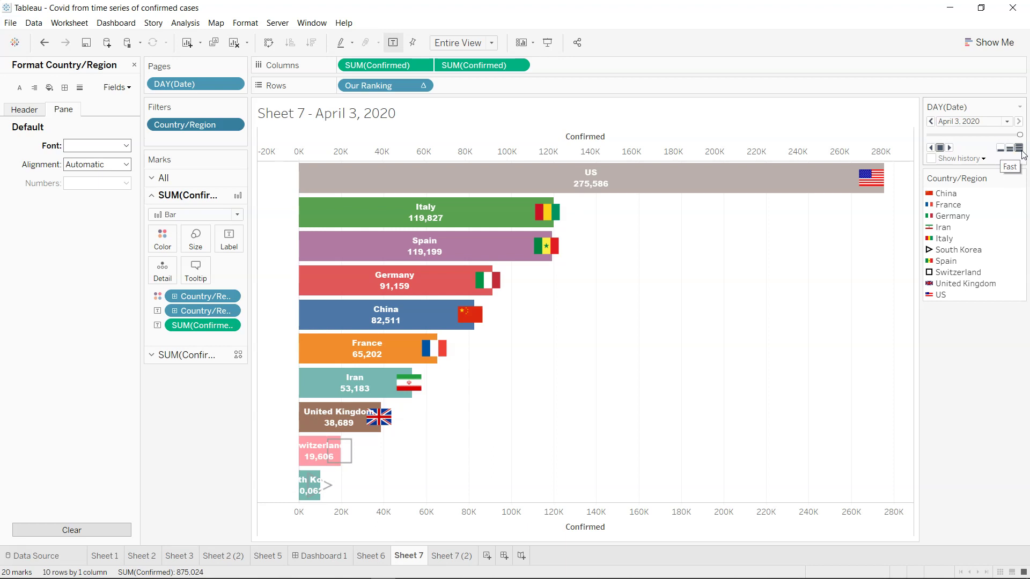
{"action": "left_click", "coordinate": [950, 148]}
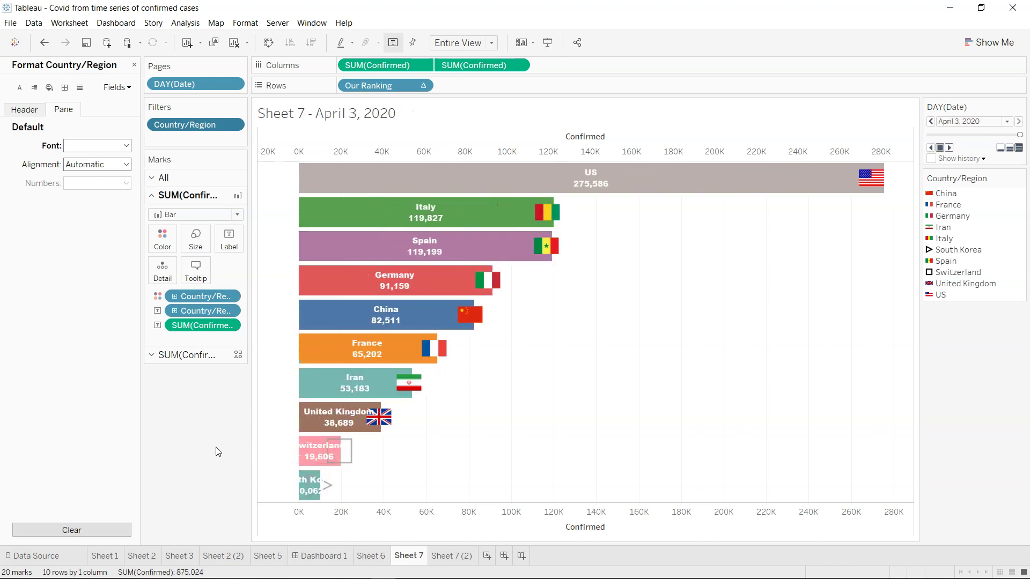
{"action": "mouse_move", "coordinate": [312, 488]}
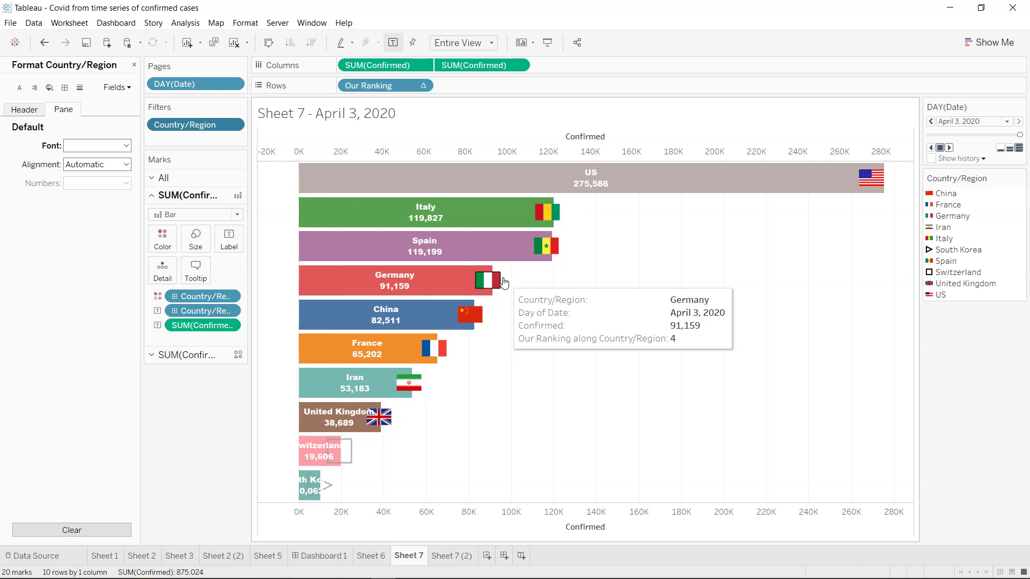
- Compare Sheet 6's plain bar chart with Sheet 7's flag chart, ending on Sheet 6
{"action": "left_click", "coordinate": [376, 556]}
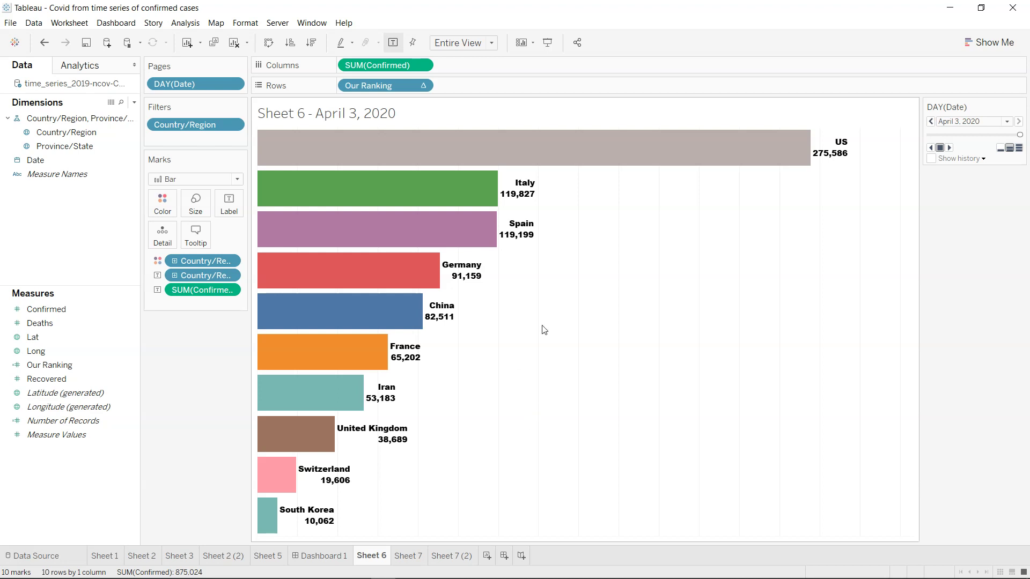
{"action": "mouse_move", "coordinate": [499, 190]}
{"action": "left_click", "coordinate": [408, 557]}
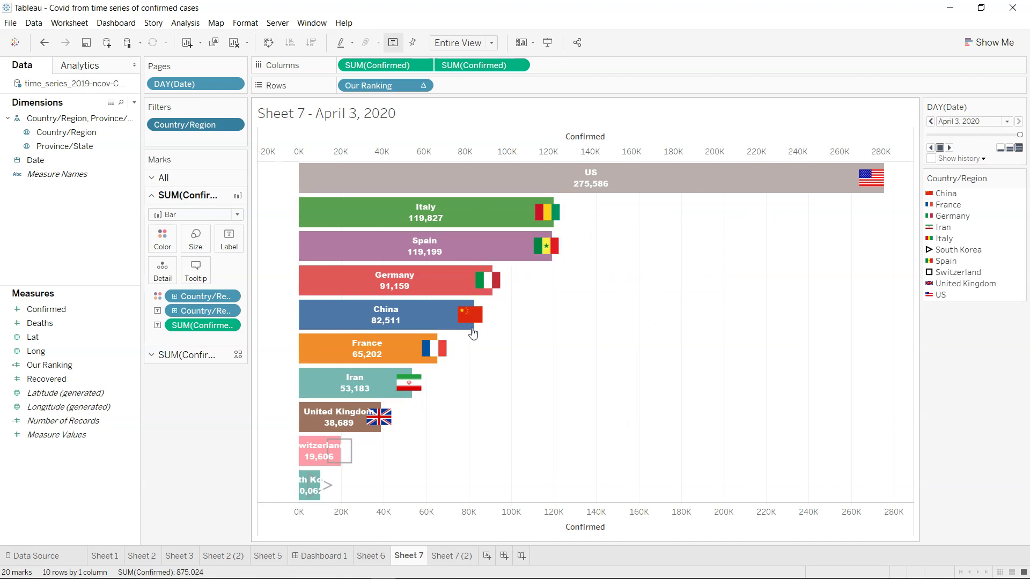
{"action": "mouse_move", "coordinate": [593, 182]}
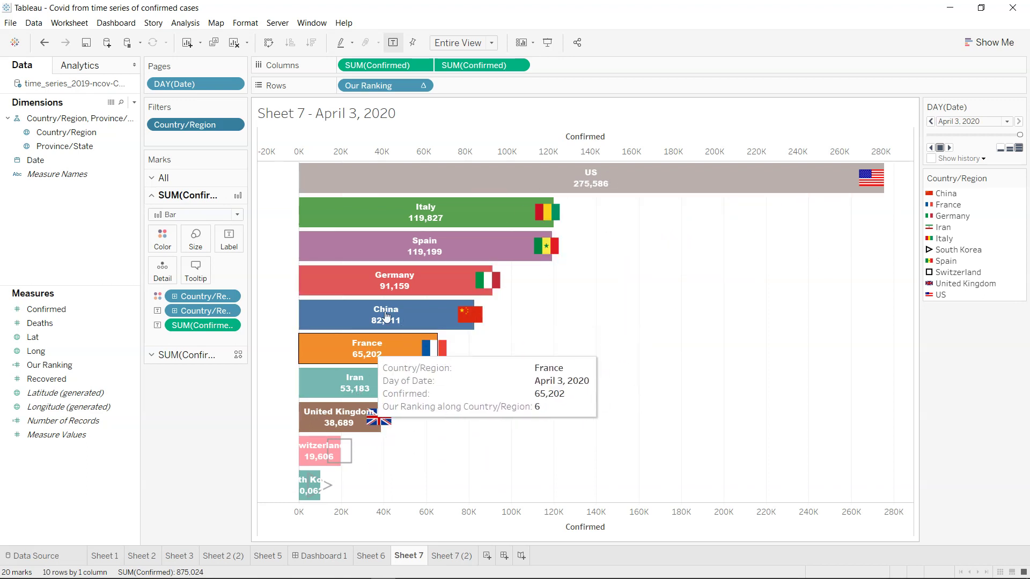
{"action": "mouse_move", "coordinate": [397, 349]}
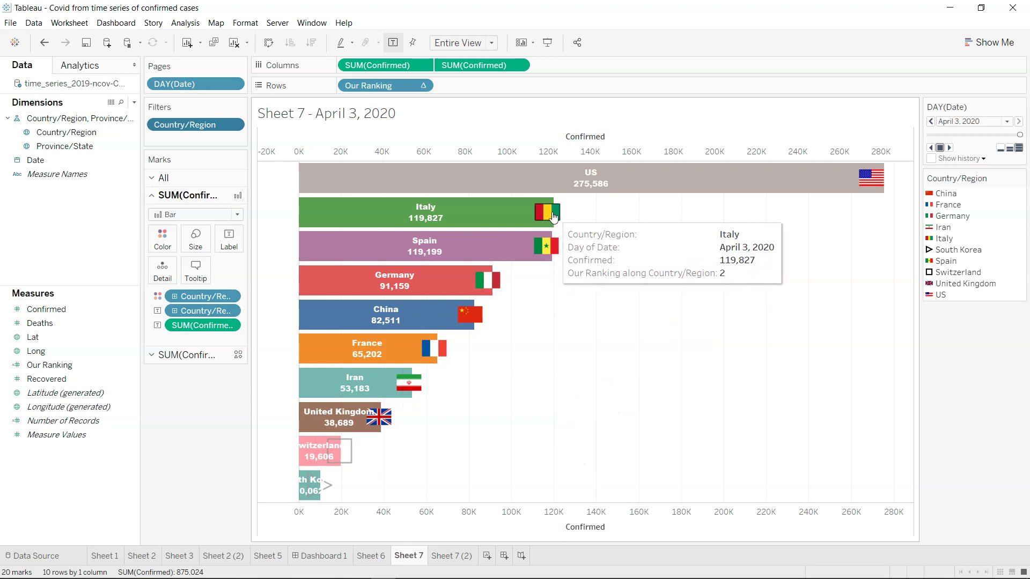
{"action": "mouse_move", "coordinate": [564, 246]}
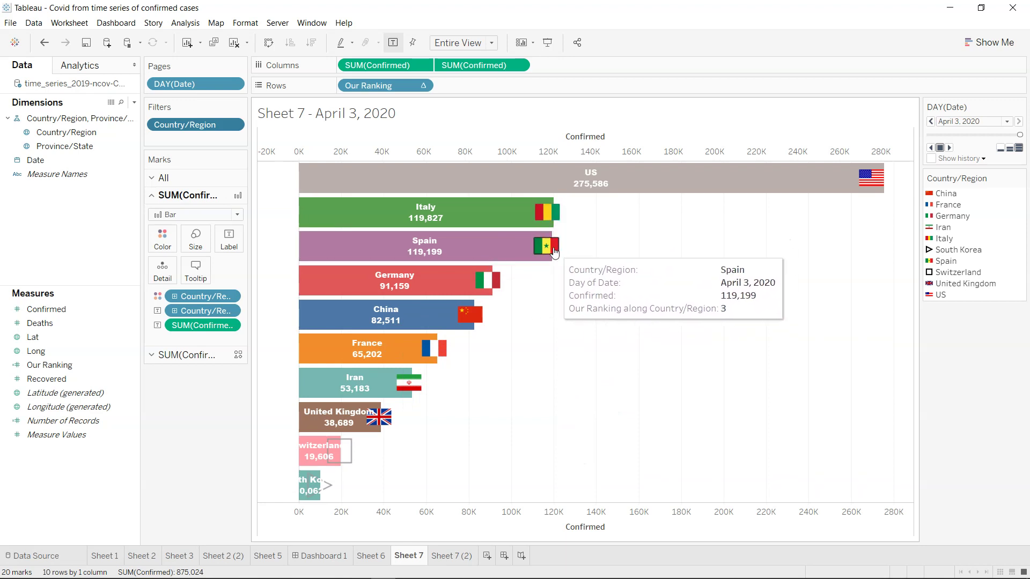
{"action": "left_click", "coordinate": [382, 553]}
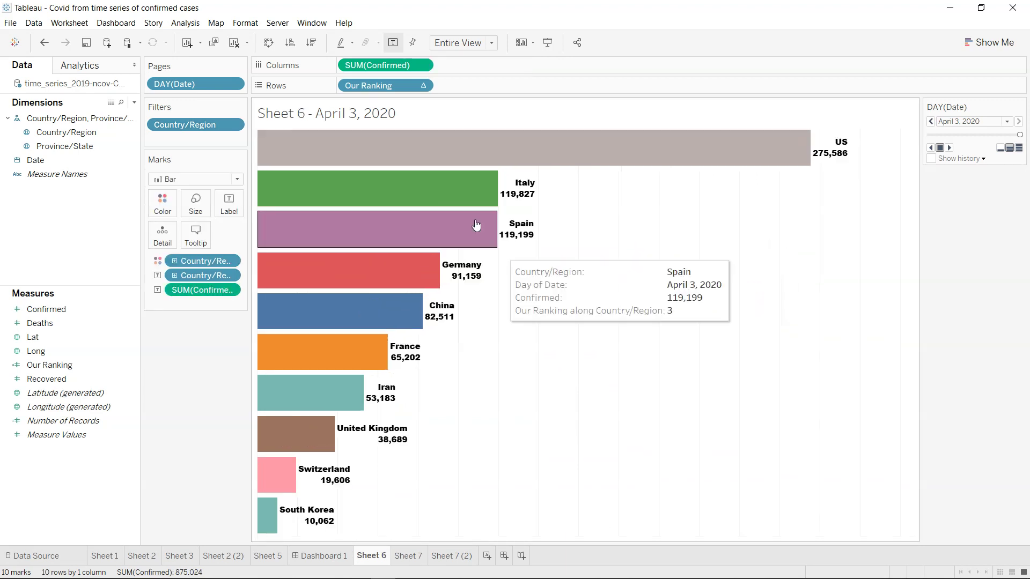
{"action": "mouse_move", "coordinate": [524, 185]}
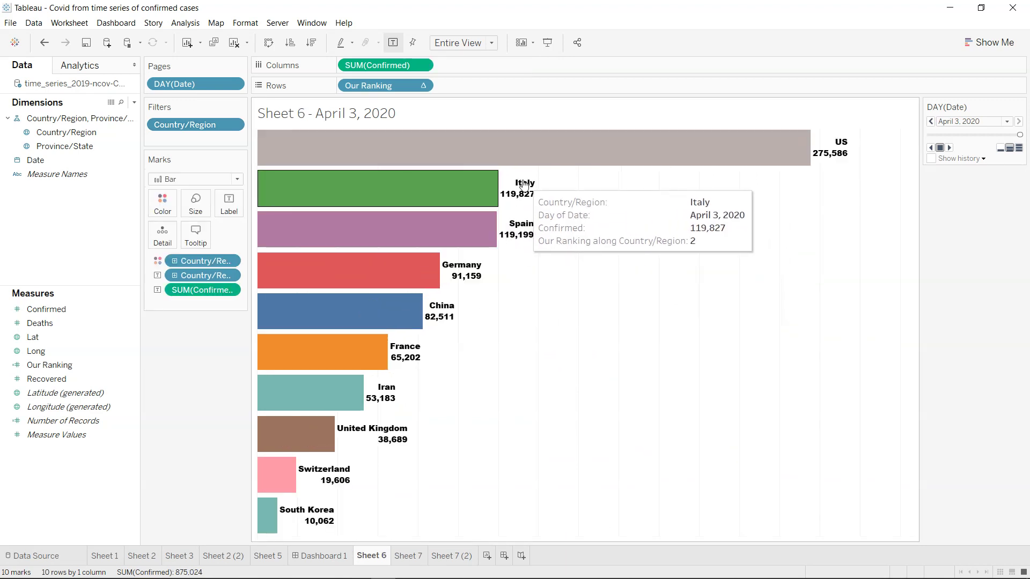
- Set Sheet 6's bar labels to Middle Center alignment with white font
{"action": "left_click", "coordinate": [232, 210]}
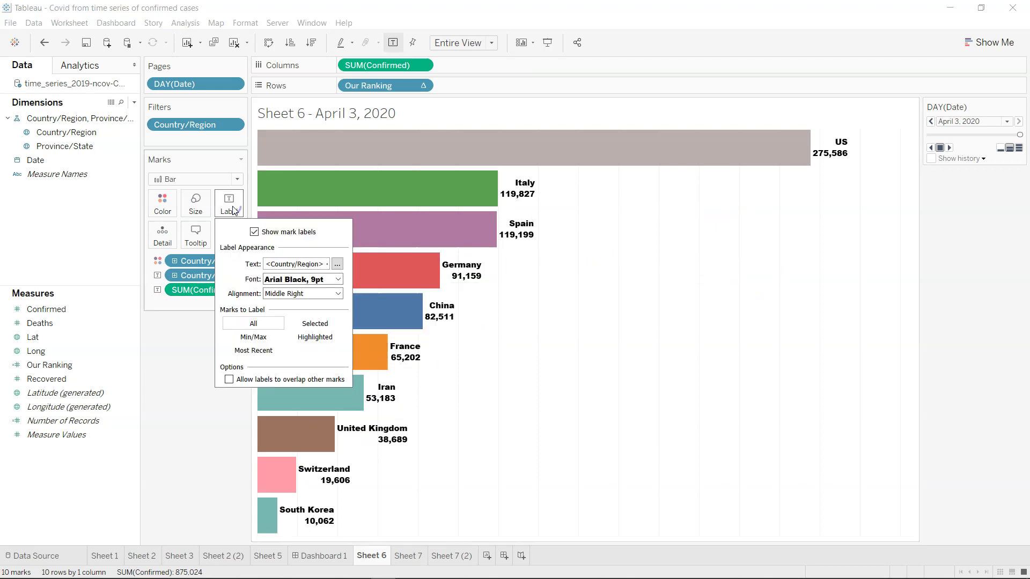
{"action": "left_click", "coordinate": [299, 280]}
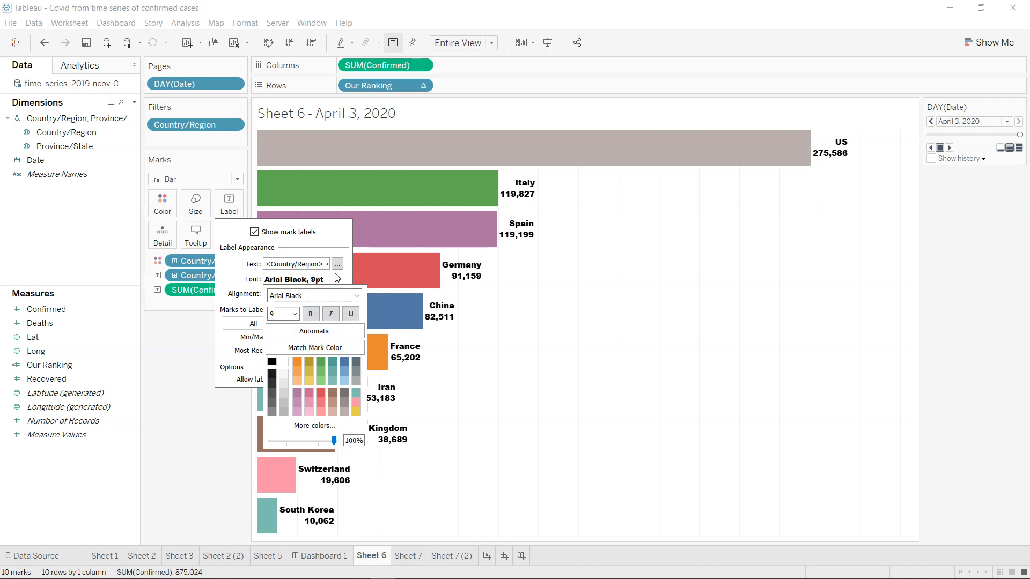
{"action": "left_click", "coordinate": [310, 280]}
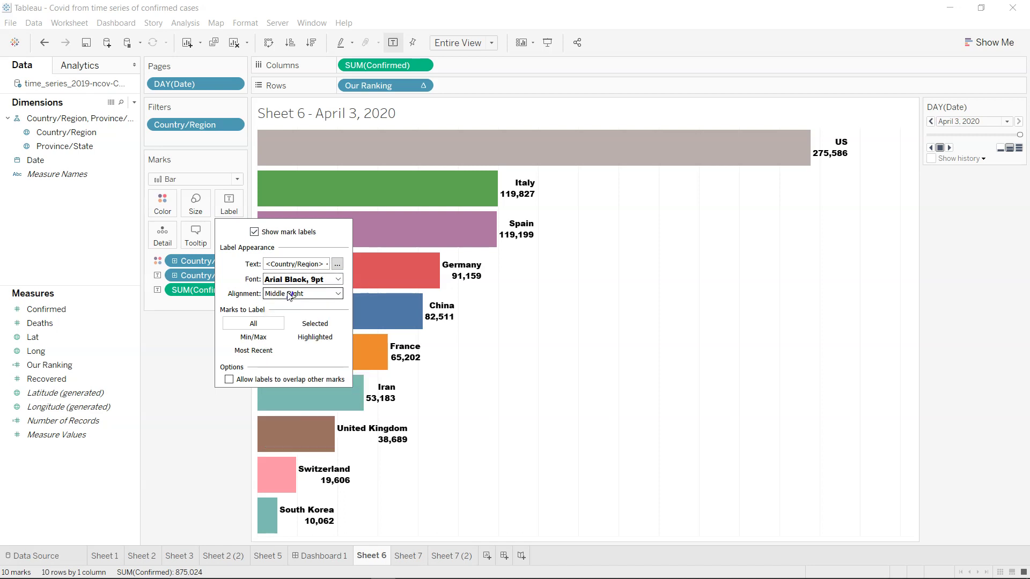
{"action": "left_click", "coordinate": [304, 293]}
{"action": "left_click", "coordinate": [296, 341]}
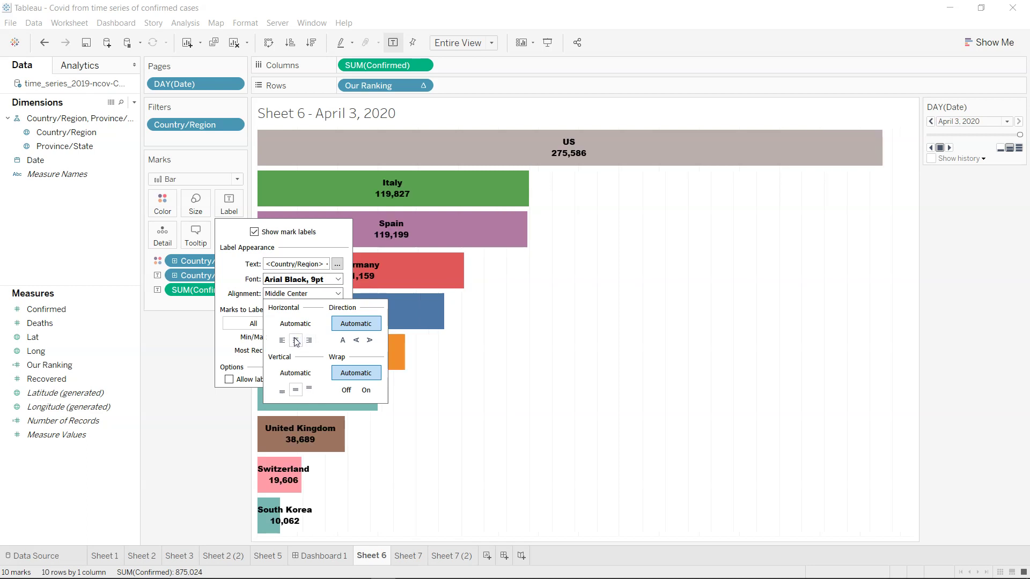
{"action": "left_click", "coordinate": [309, 279]}
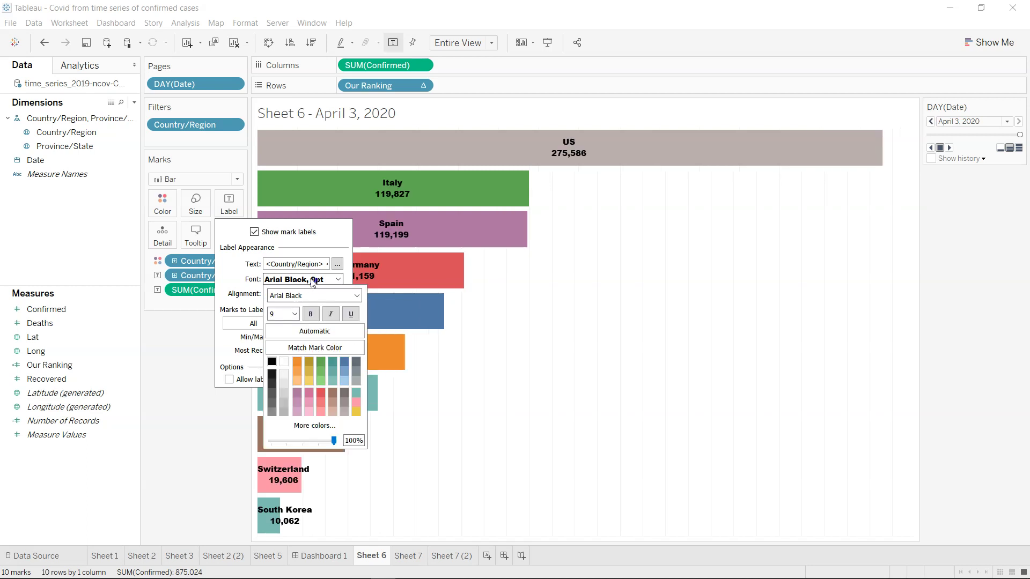
{"action": "left_click", "coordinate": [284, 362]}
{"action": "left_click", "coordinate": [198, 461]}
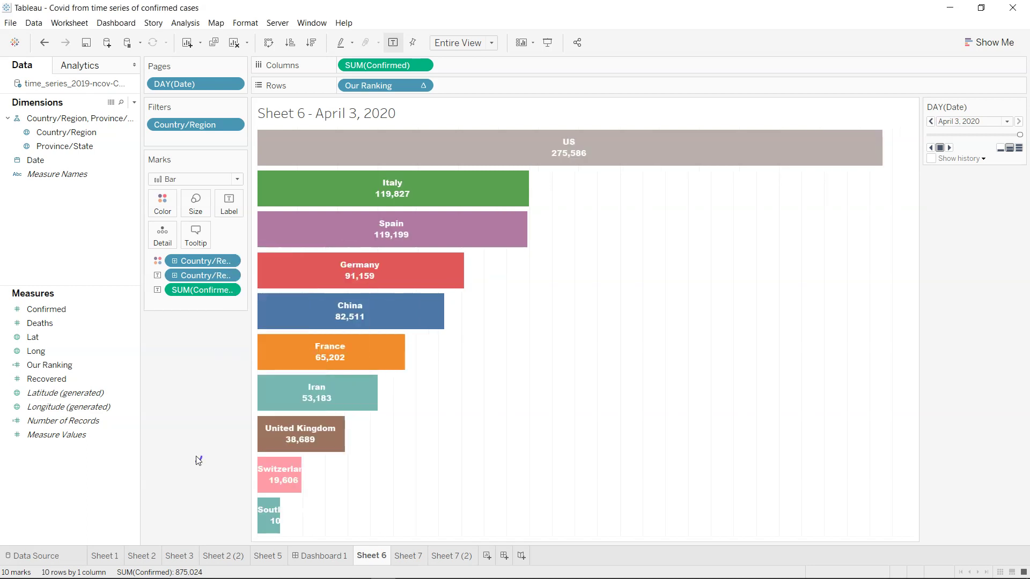
- Flip between Sheet 7 and Sheet 6, ending on the Sheet 7 flag chart
{"action": "left_click", "coordinate": [408, 556]}
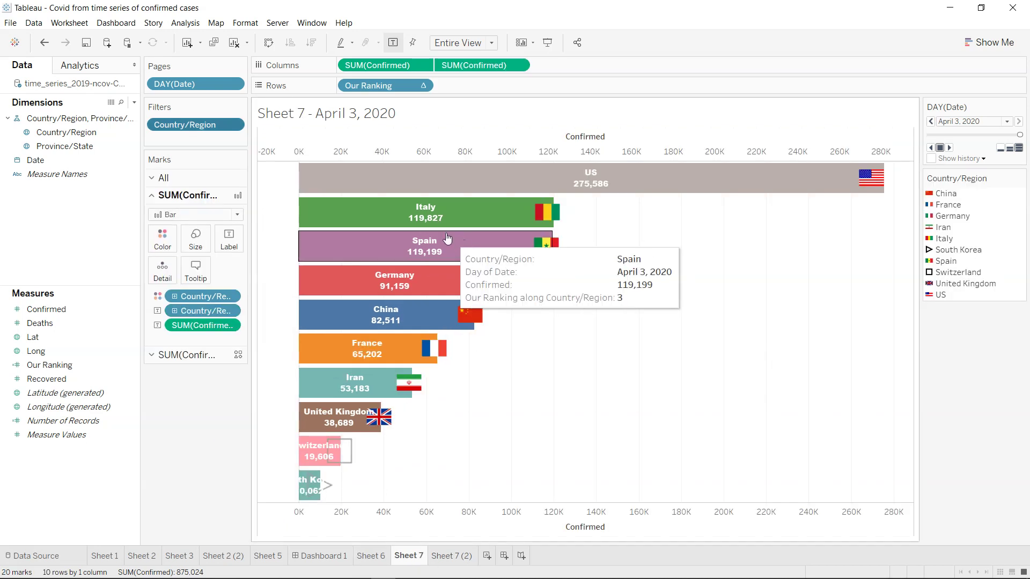
{"action": "left_click", "coordinate": [371, 556]}
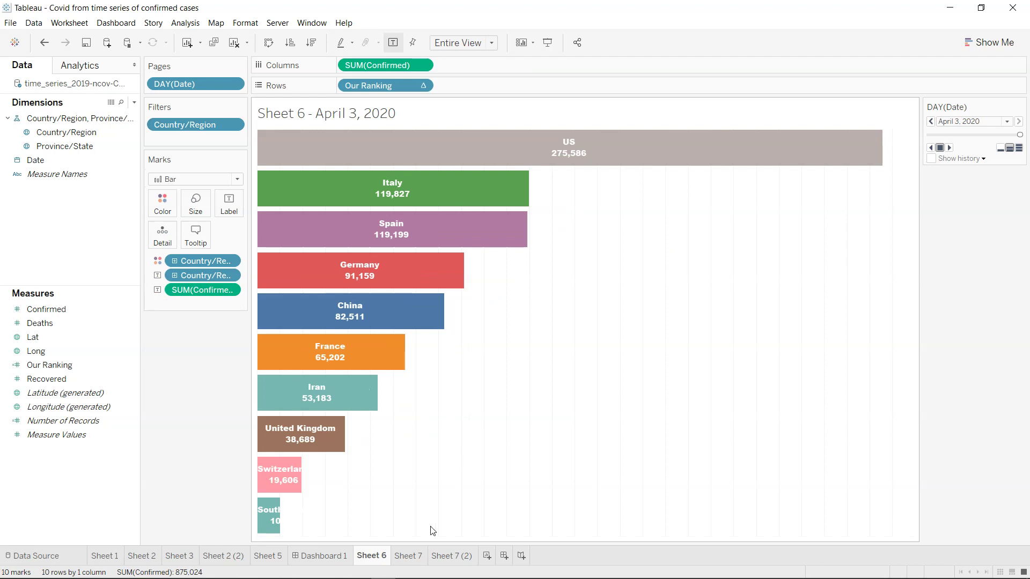
{"action": "left_click", "coordinate": [410, 556]}
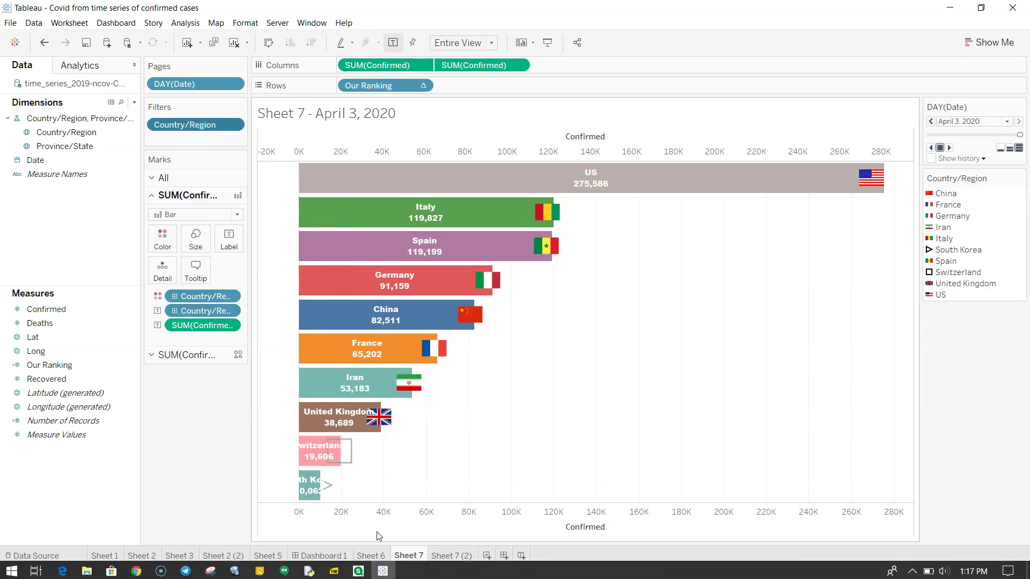
- On Sheet 6, add a second SUM(Confirmed) axis and set its mark type to Shape
{"action": "left_click", "coordinate": [371, 556]}
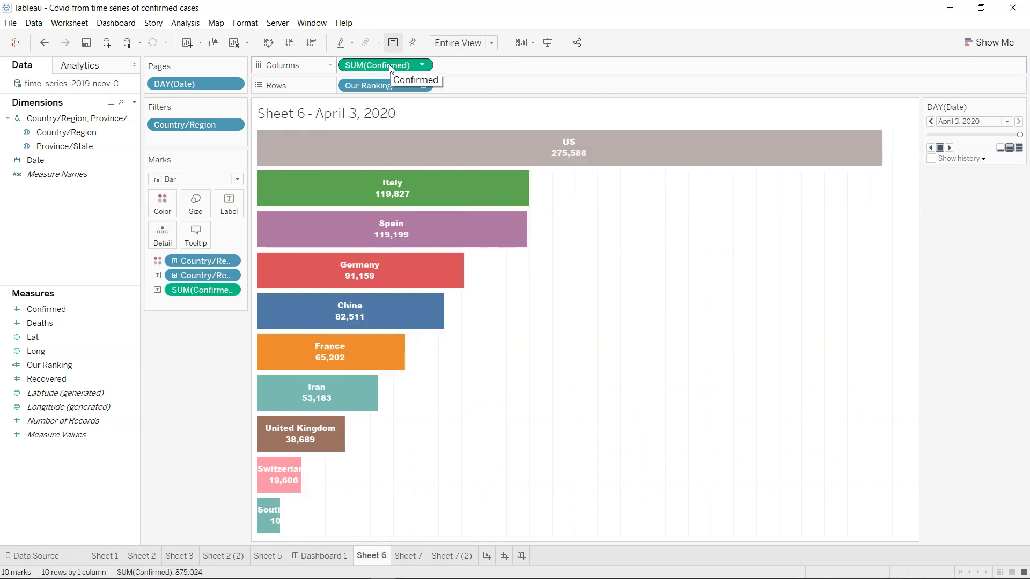
{"action": "left_click_drag", "start_coordinate": [390, 67], "coordinate": [470, 63]}
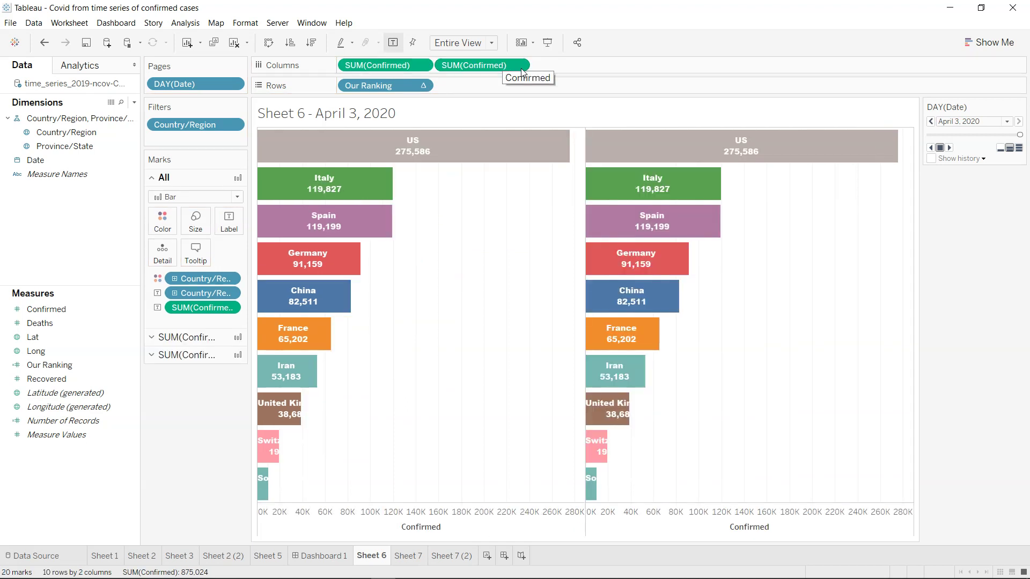
{"action": "left_click", "coordinate": [198, 359]}
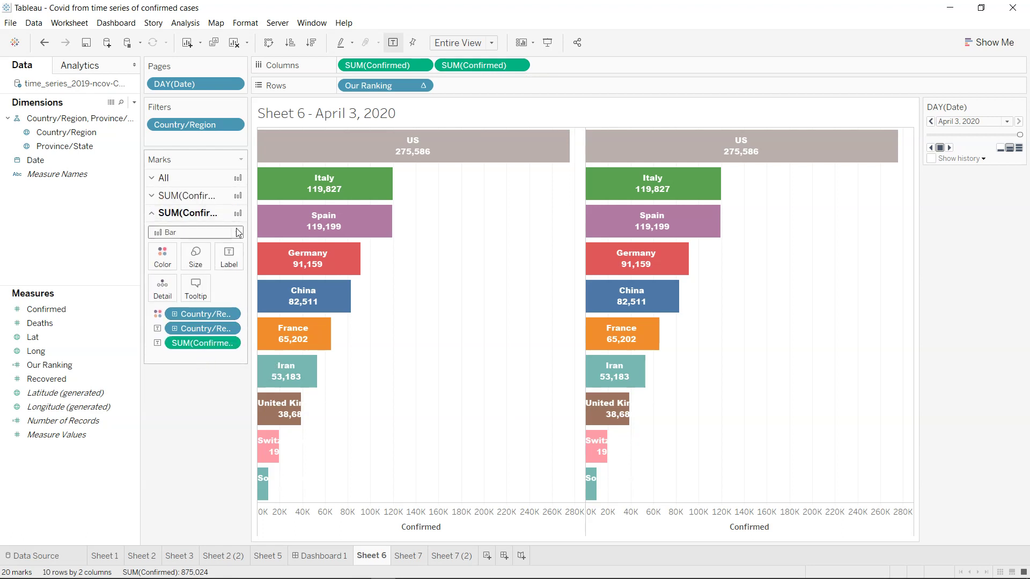
{"action": "left_click", "coordinate": [236, 232]}
{"action": "left_click", "coordinate": [208, 328]}
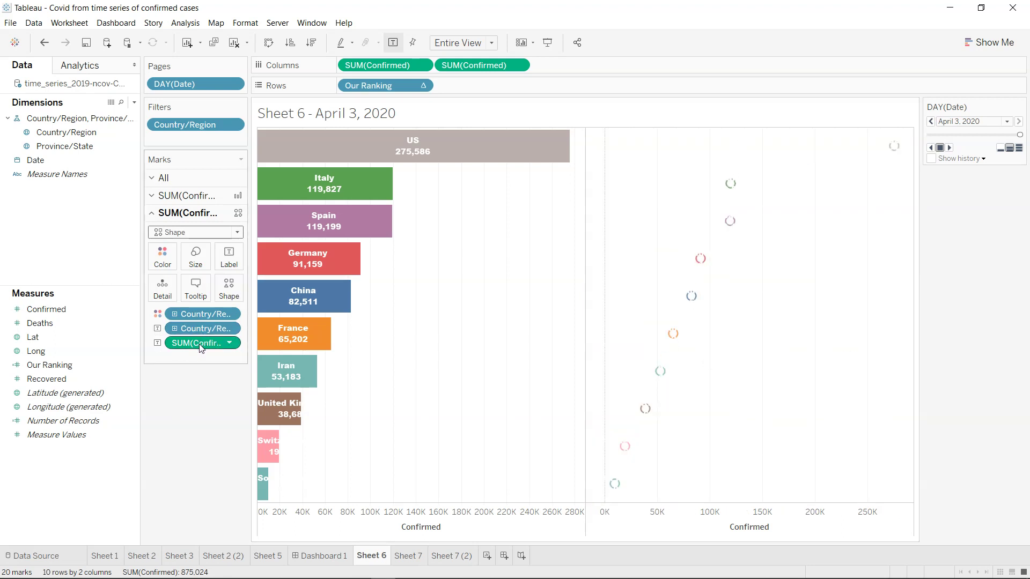
- Strip colour and labels from the second-axis shapes, keeping Country/Region as detail
{"action": "left_click", "coordinate": [204, 316]}
{"action": "left_click_drag", "start_coordinate": [204, 317], "coordinate": [193, 435]}
{"action": "left_click_drag", "start_coordinate": [203, 329], "coordinate": [200, 411]}
{"action": "left_click_drag", "start_coordinate": [203, 315], "coordinate": [199, 409]}
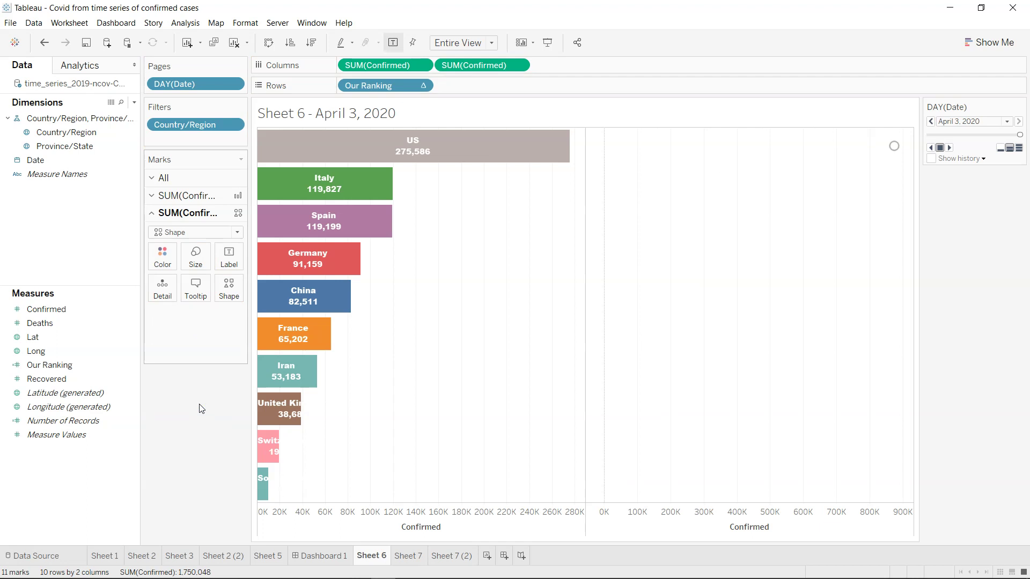
{"action": "key", "text": "ctrl+z"}
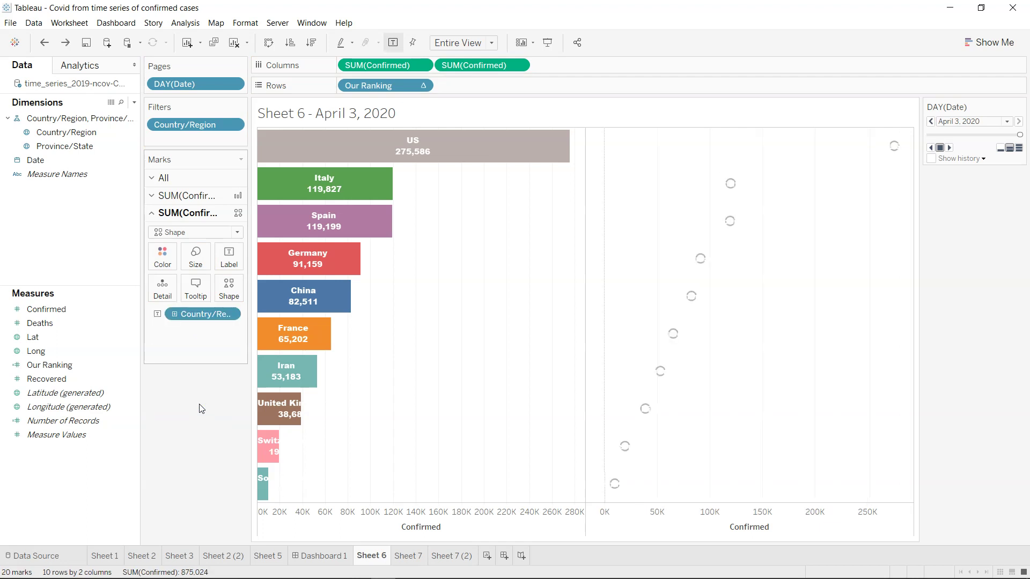
{"action": "key", "text": "ctrl+y"}
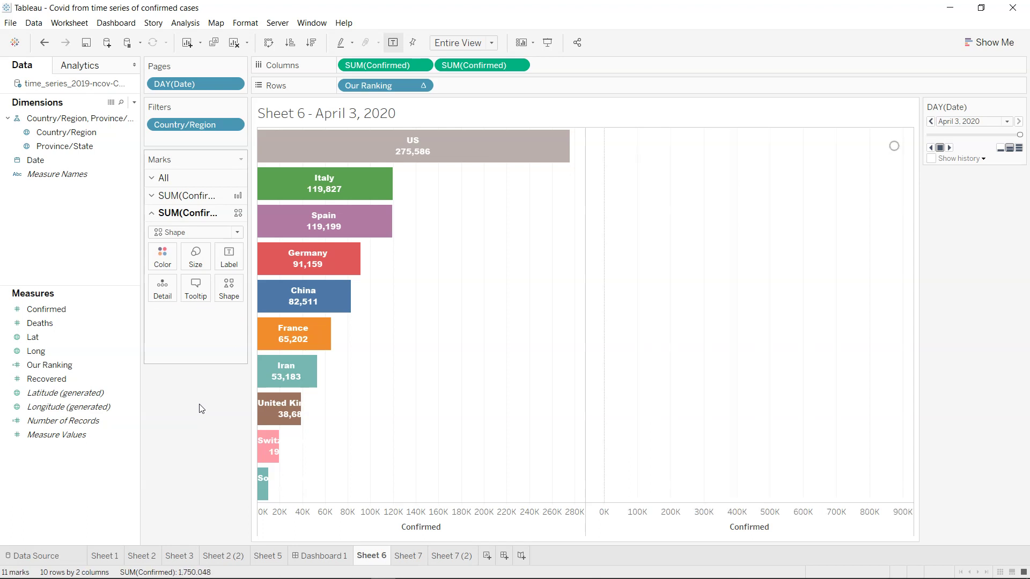
{"action": "key", "text": "ctrl+z"}
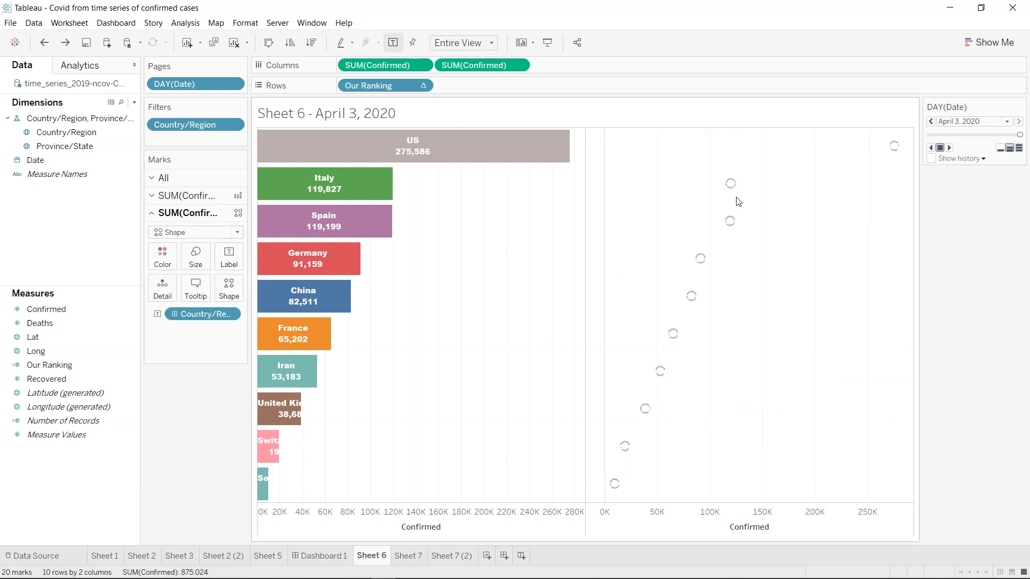
- Keep Shape as the mark type and preview the Flags palette in Edit Shape without applying it
{"action": "left_click", "coordinate": [225, 233]}
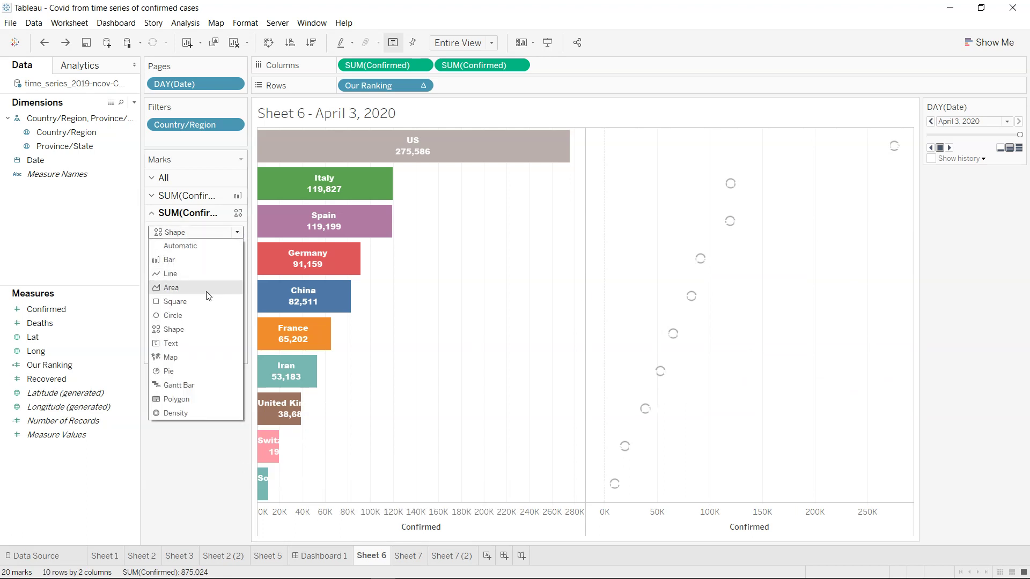
{"action": "left_click", "coordinate": [201, 329]}
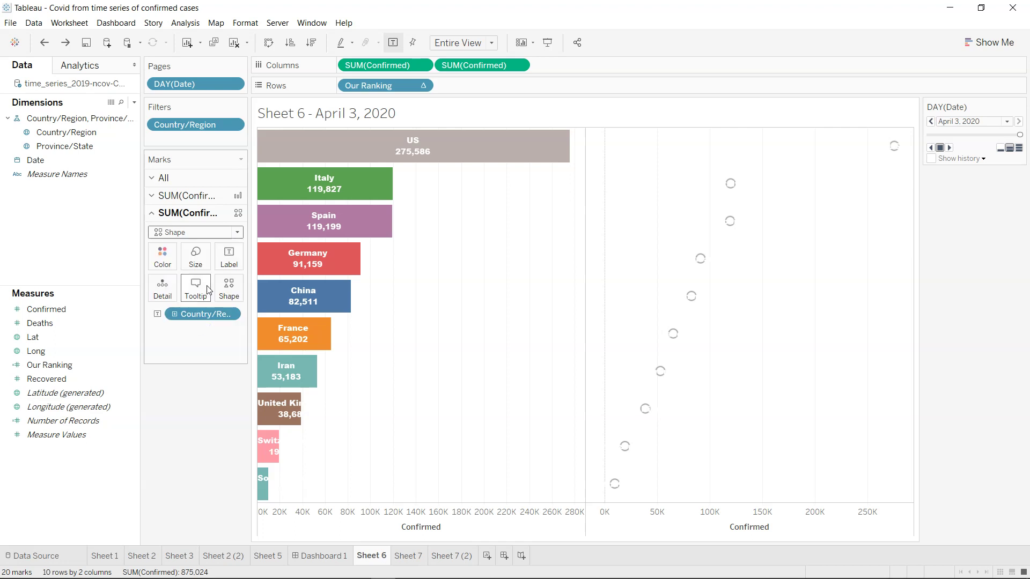
{"action": "left_click", "coordinate": [229, 293]}
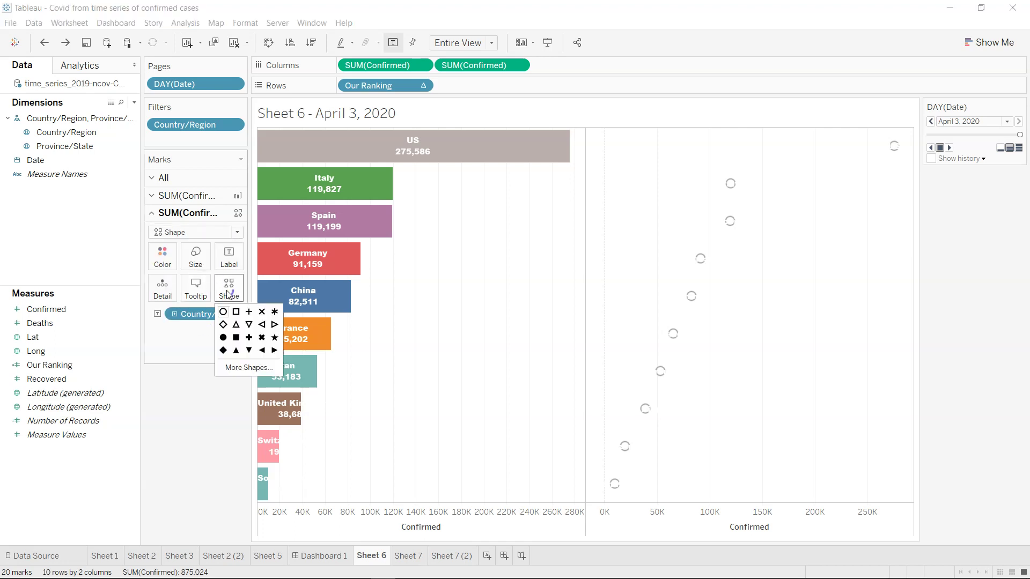
{"action": "left_click", "coordinate": [250, 368]}
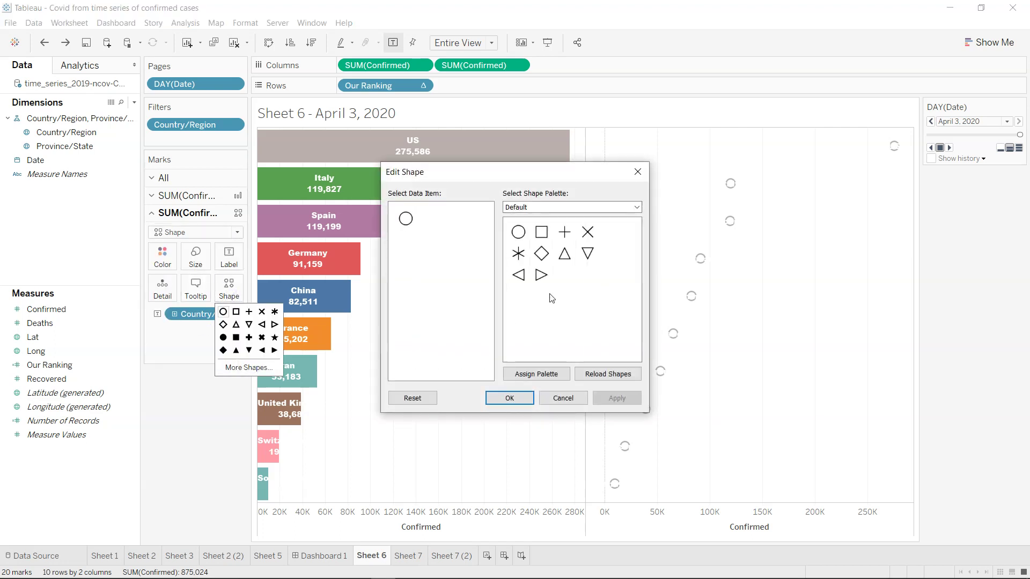
{"action": "left_click", "coordinate": [589, 207]}
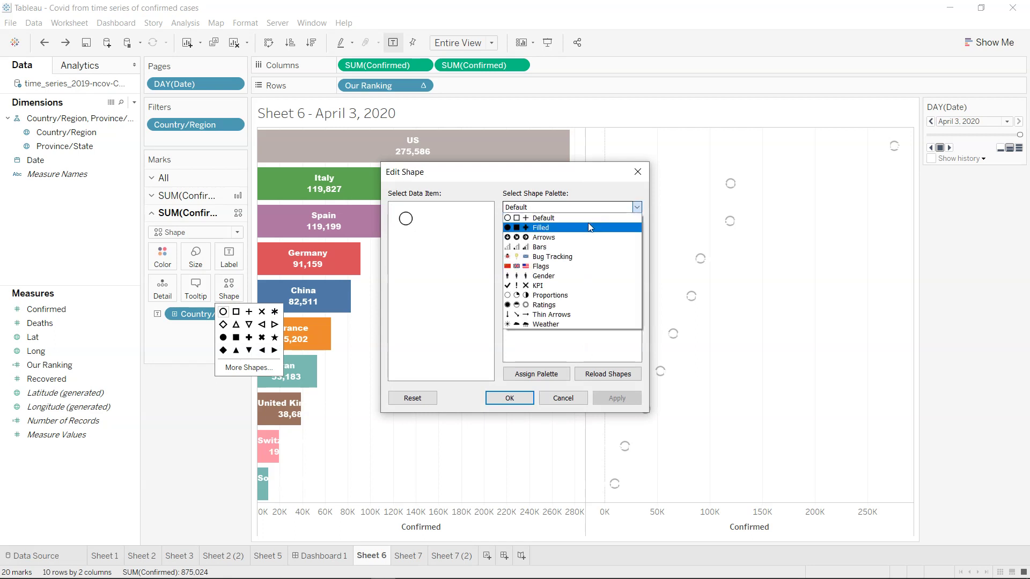
{"action": "left_click", "coordinate": [598, 267]}
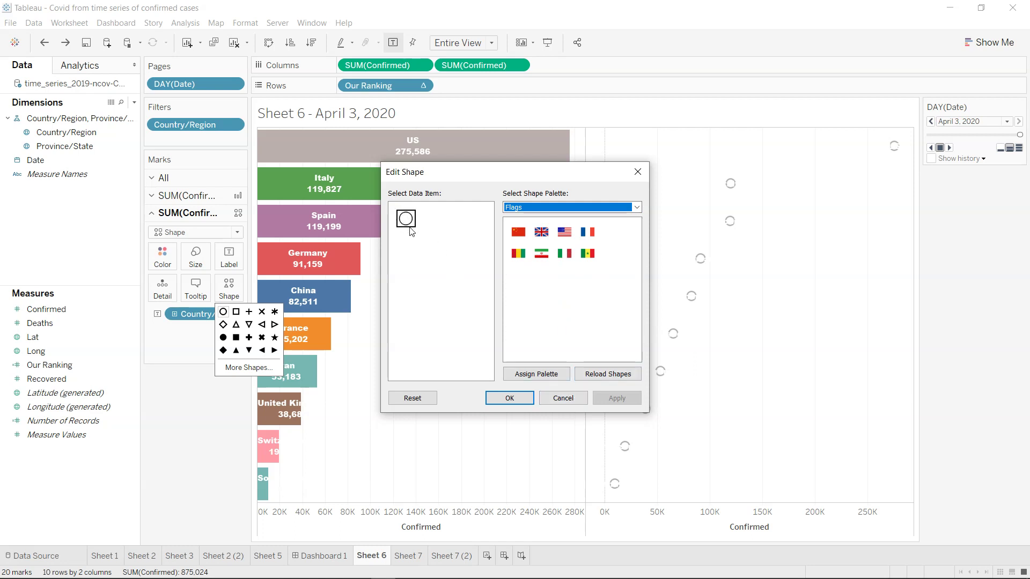
{"action": "left_click", "coordinate": [565, 400]}
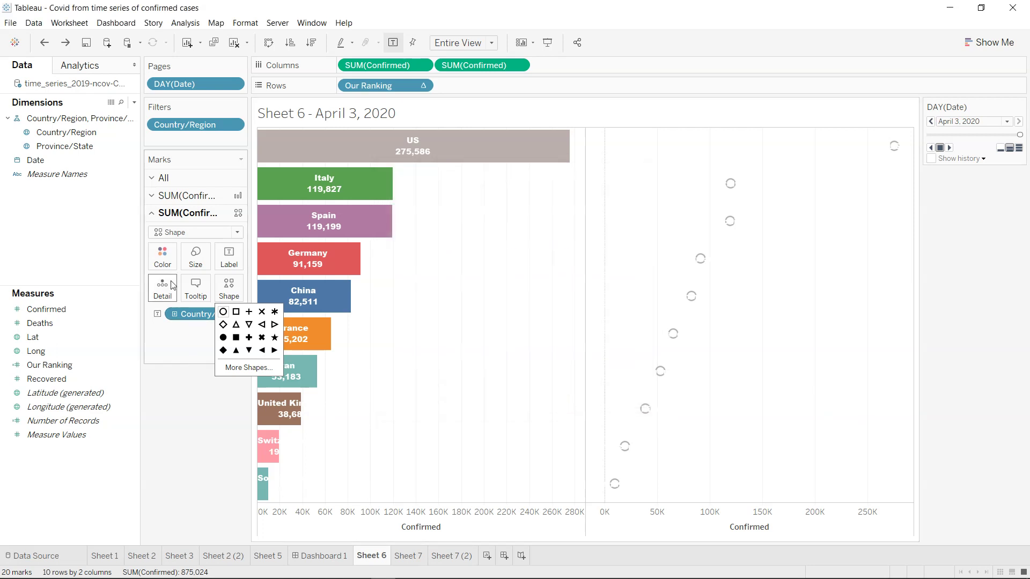
- Put Country/Region on Color, then on Shape, so each country gets its own shape
{"action": "left_click_drag", "start_coordinate": [80, 134], "coordinate": [161, 268]}
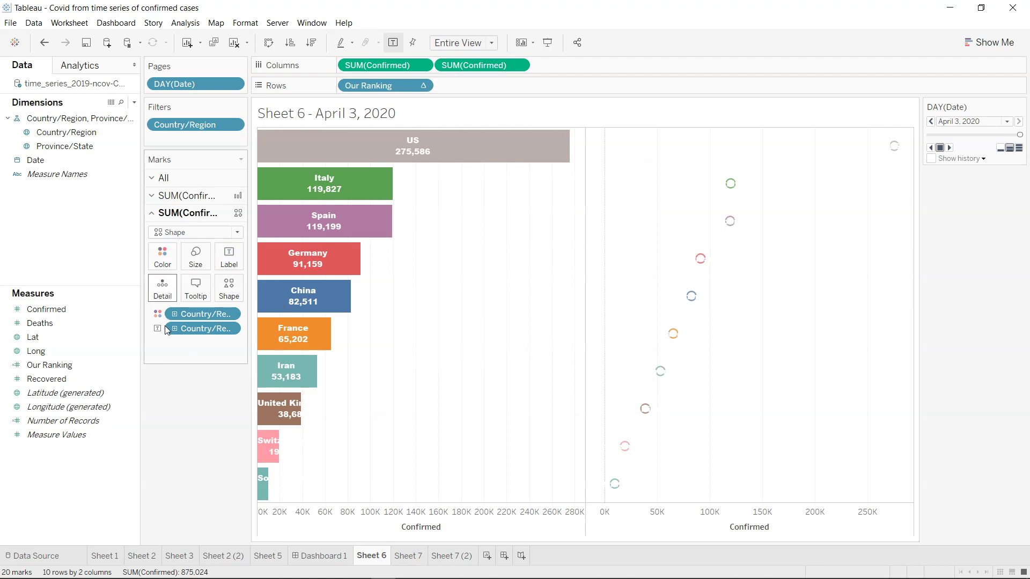
{"action": "left_click_drag", "start_coordinate": [204, 314], "coordinate": [231, 290]}
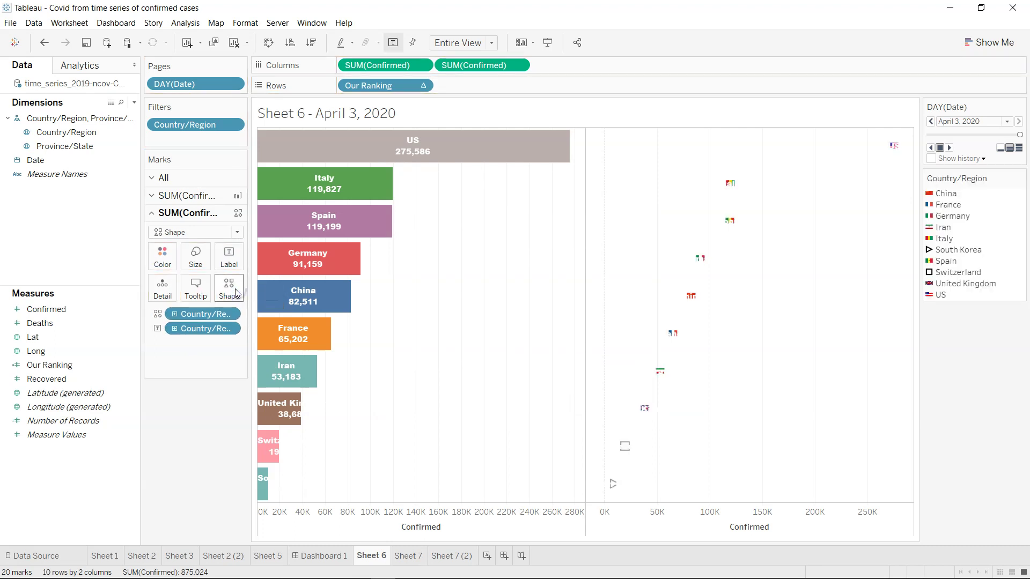
{"action": "left_click", "coordinate": [107, 393]}
- Assign the Flags palette to the country shapes, checking China and France
{"action": "left_click", "coordinate": [229, 290]}
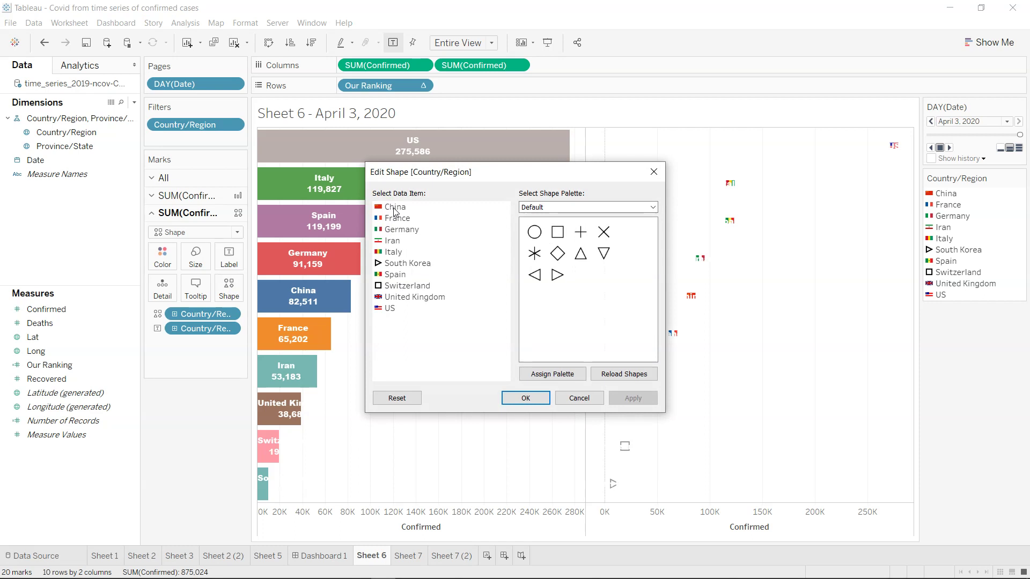
{"action": "left_click", "coordinate": [539, 213]}
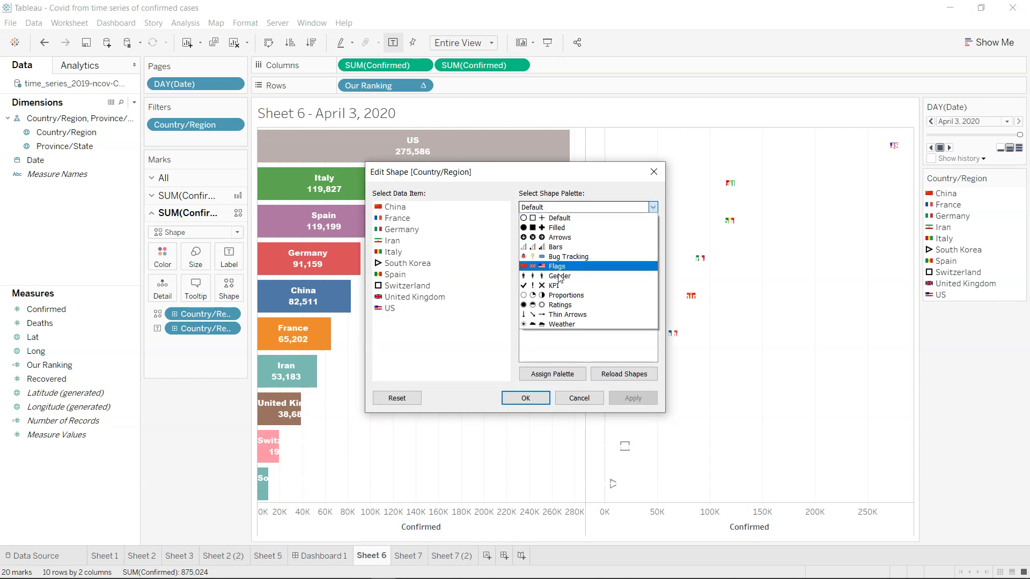
{"action": "left_click", "coordinate": [566, 271]}
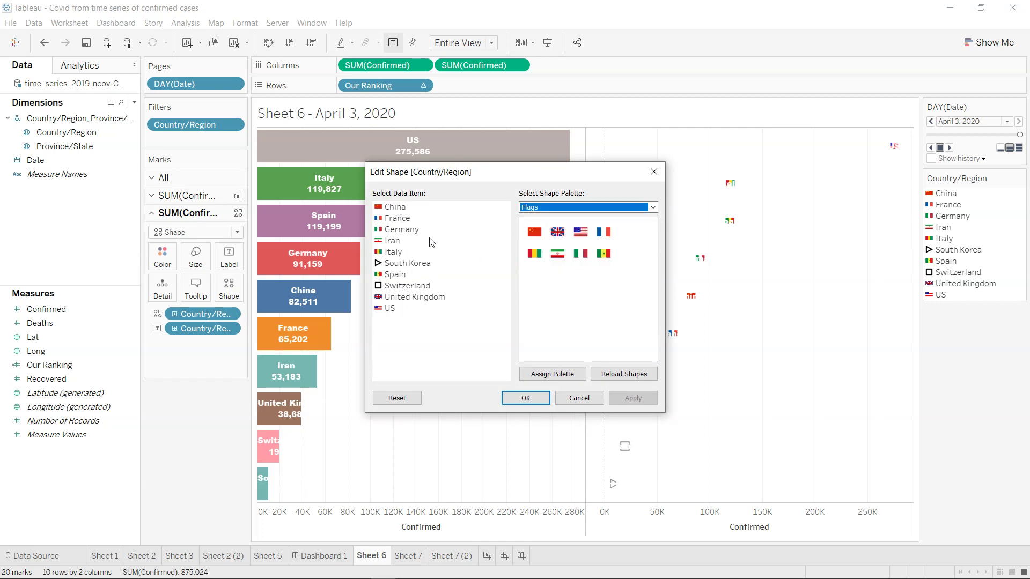
{"action": "left_click", "coordinate": [407, 208]}
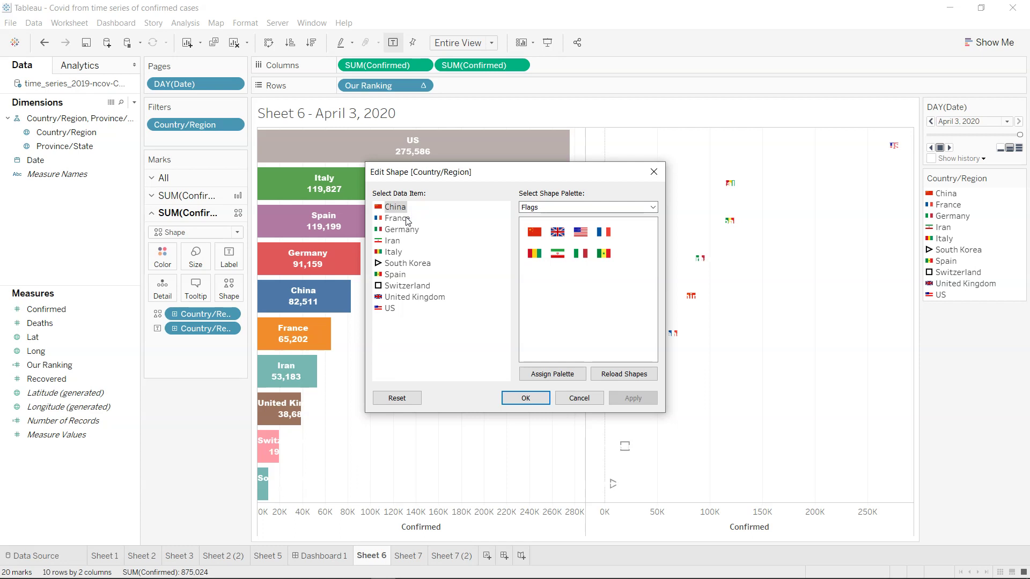
{"action": "left_click", "coordinate": [407, 218]}
{"action": "left_click", "coordinate": [558, 215]}
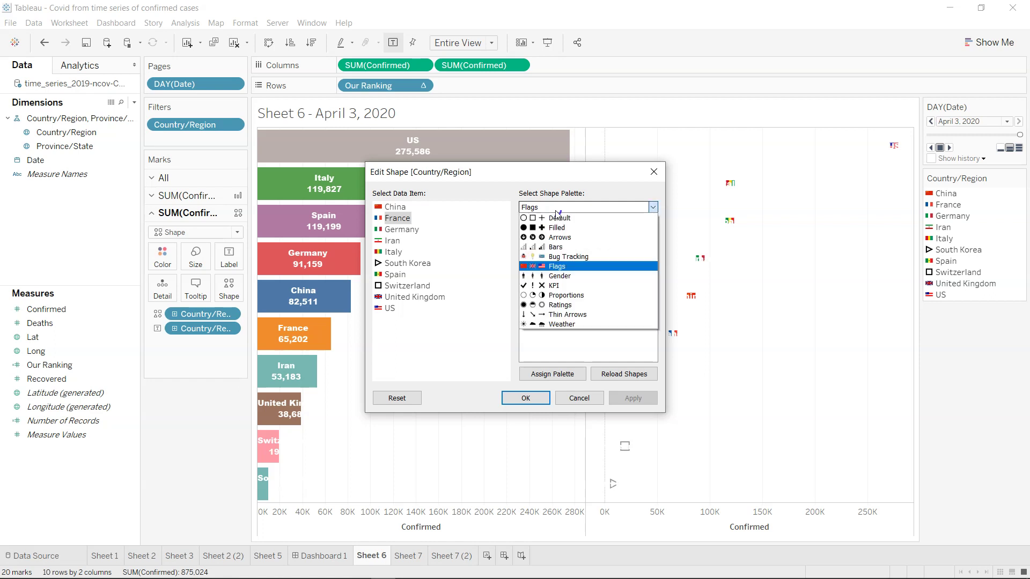
{"action": "left_click", "coordinate": [591, 266]}
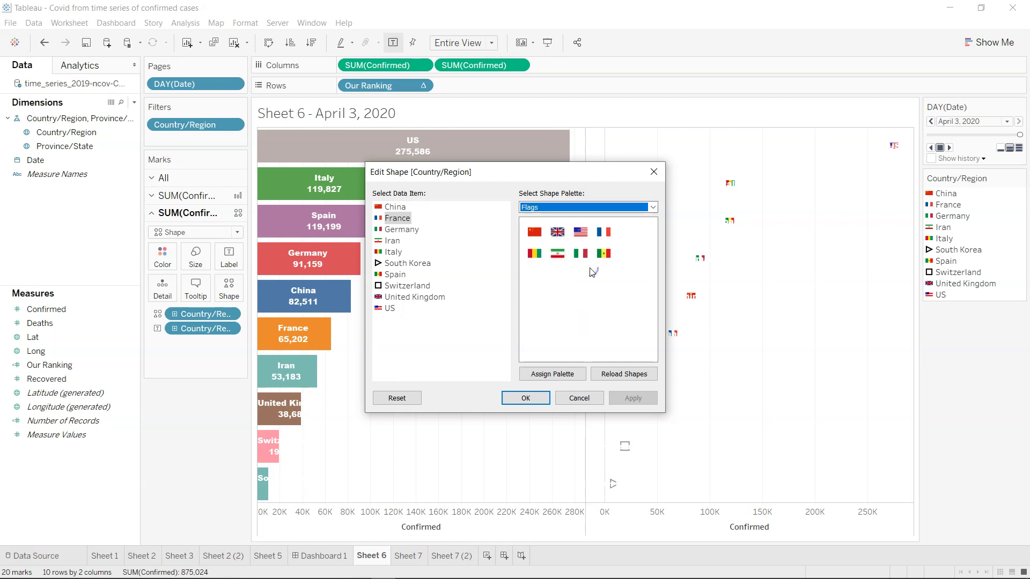
{"action": "left_click", "coordinate": [581, 400]}
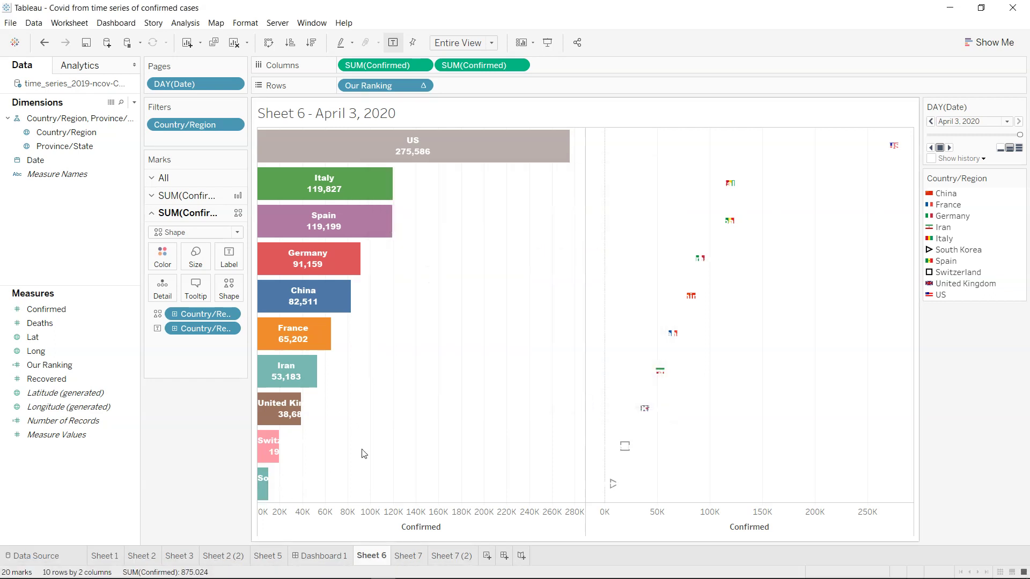
- In Chrome, view Spain's 64-pixel flag image and select its web address
{"action": "key", "text": "alt+Tab"}
{"action": "key", "text": "alt+Tab"}
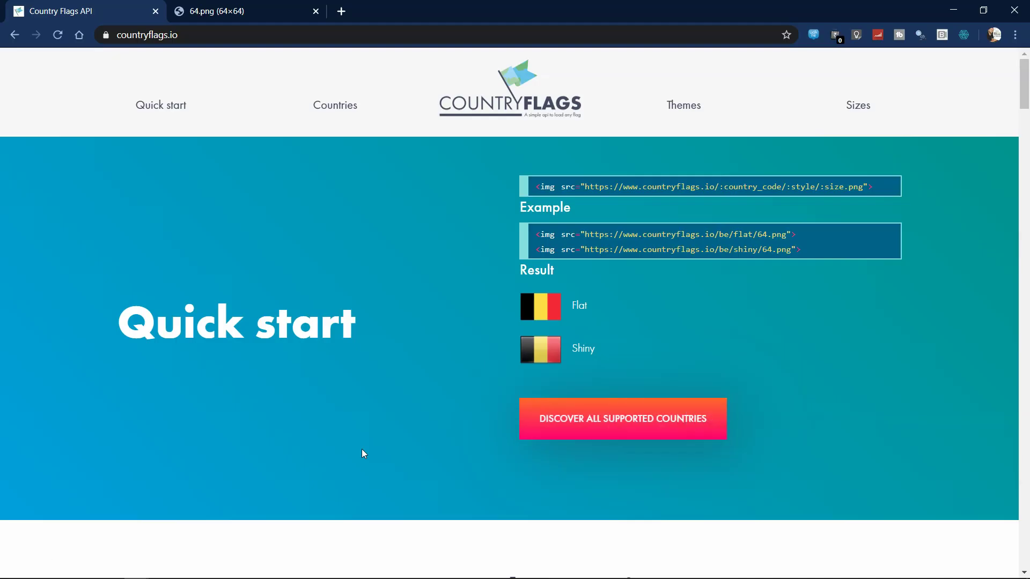
{"action": "left_click", "coordinate": [178, 37]}
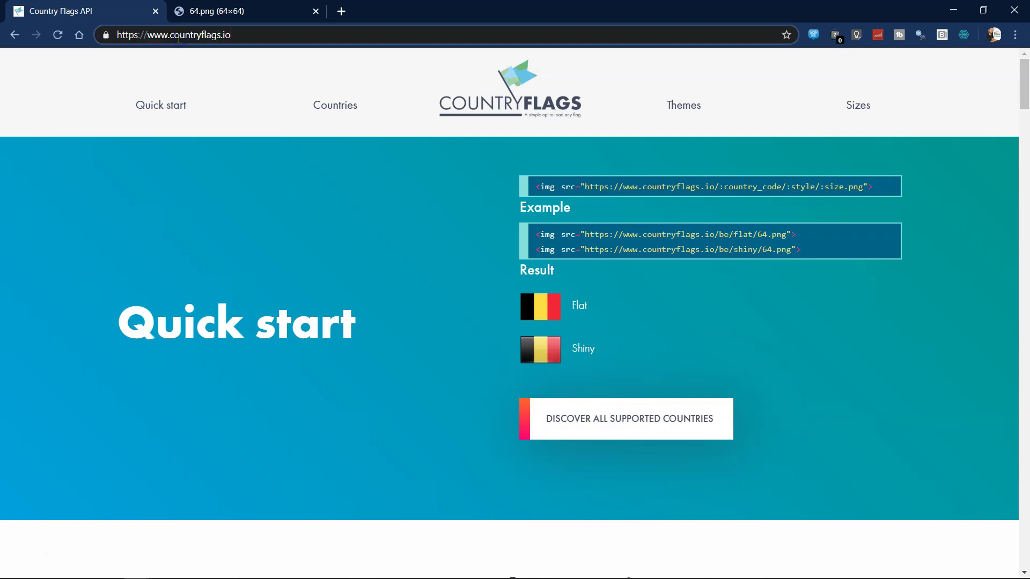
{"action": "left_click", "coordinate": [235, 8]}
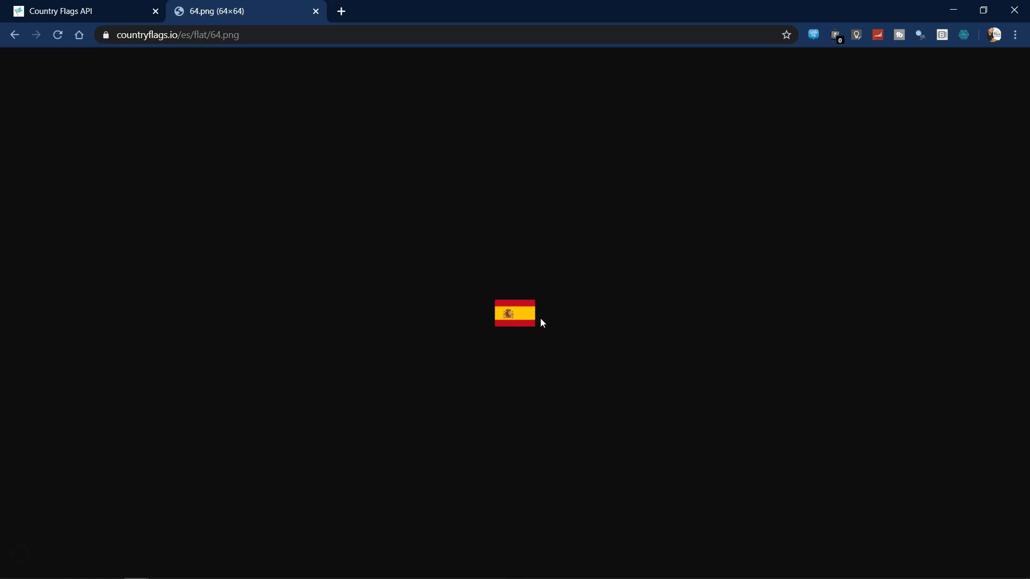
{"action": "left_click", "coordinate": [275, 36]}
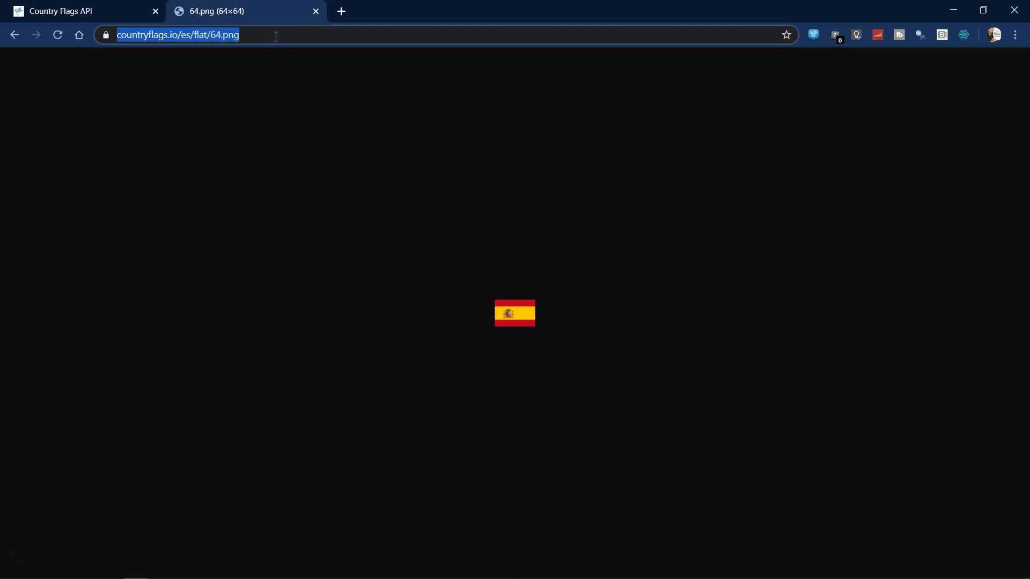
{"action": "key", "text": "End"}
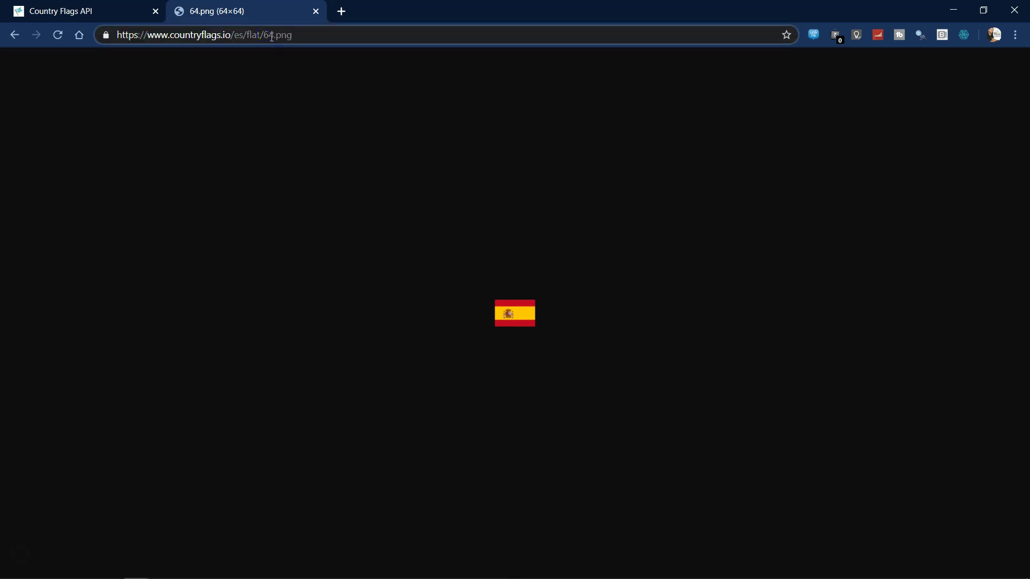
- Return to the Country Flags API page and scroll to the Supported countries list
{"action": "right_click", "coordinate": [518, 308]}
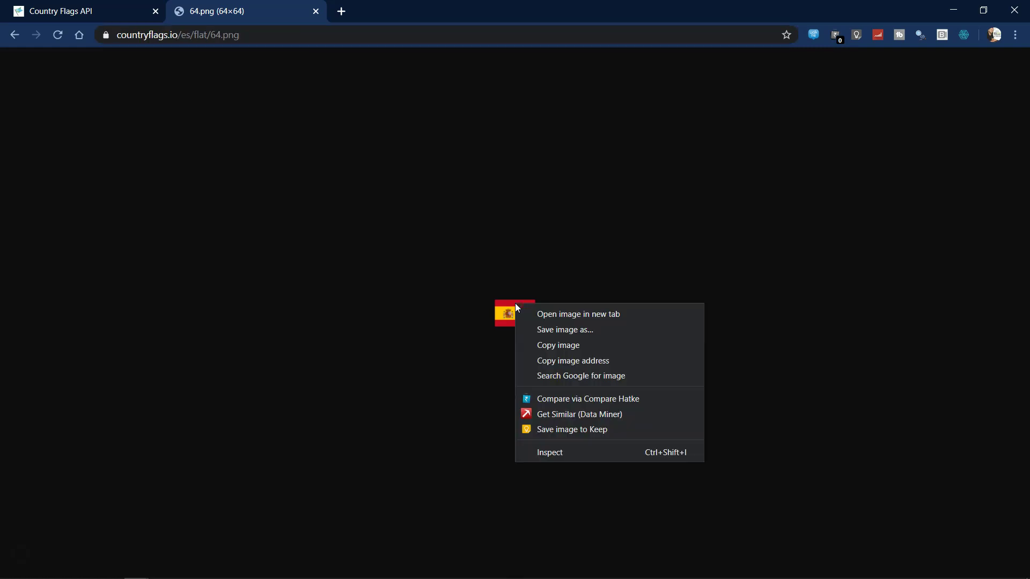
{"action": "left_click", "coordinate": [444, 273]}
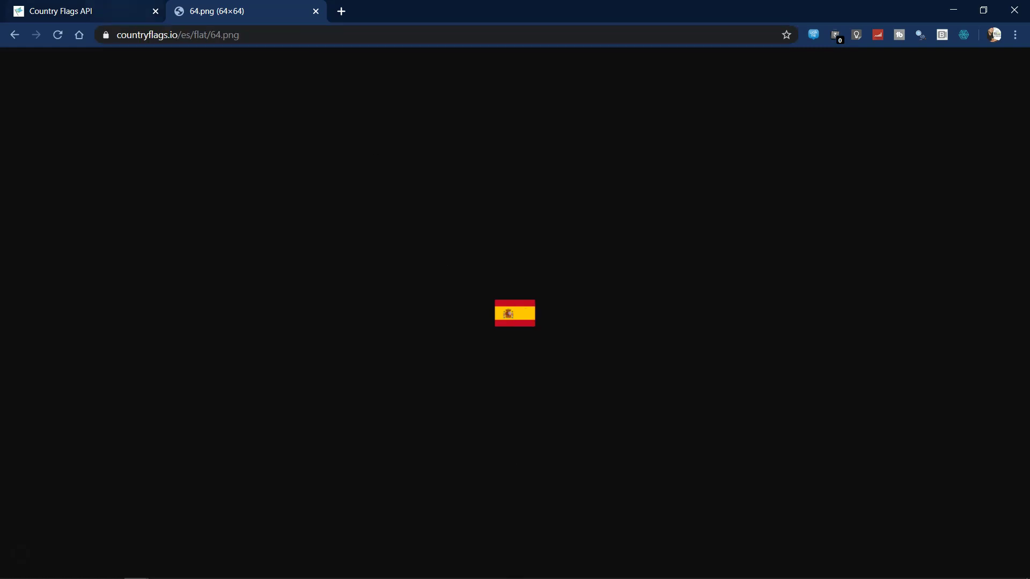
{"action": "left_click", "coordinate": [59, 11]}
{"action": "scroll", "coordinate": [377, 386], "scroll_direction": "down", "scroll_amount": 8}
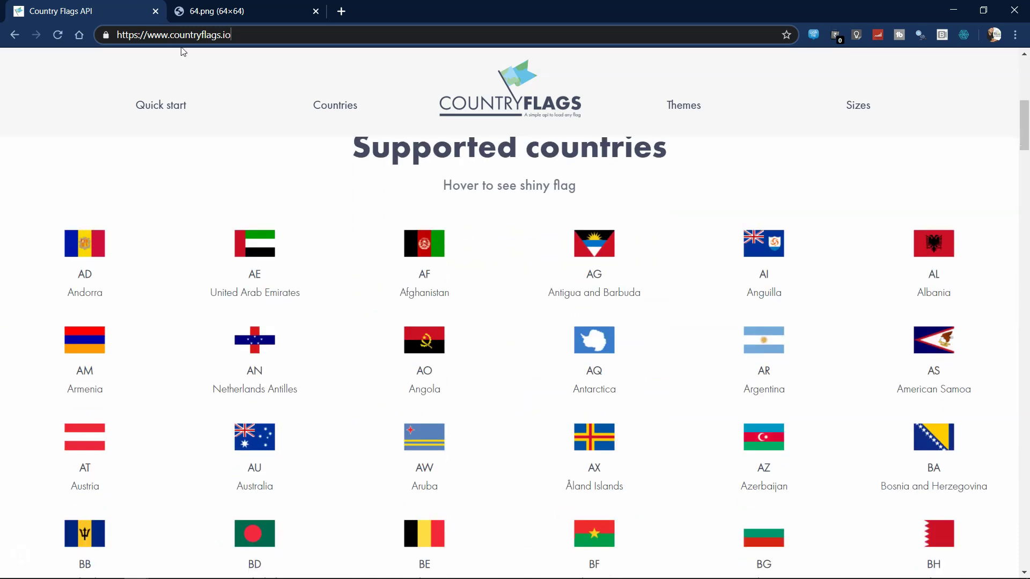
- Change the flag image URL's country code from 'es' to 'af' to load Afghanistan's flag
{"action": "scroll", "coordinate": [322, 188], "scroll_direction": "down", "scroll_amount": 1}
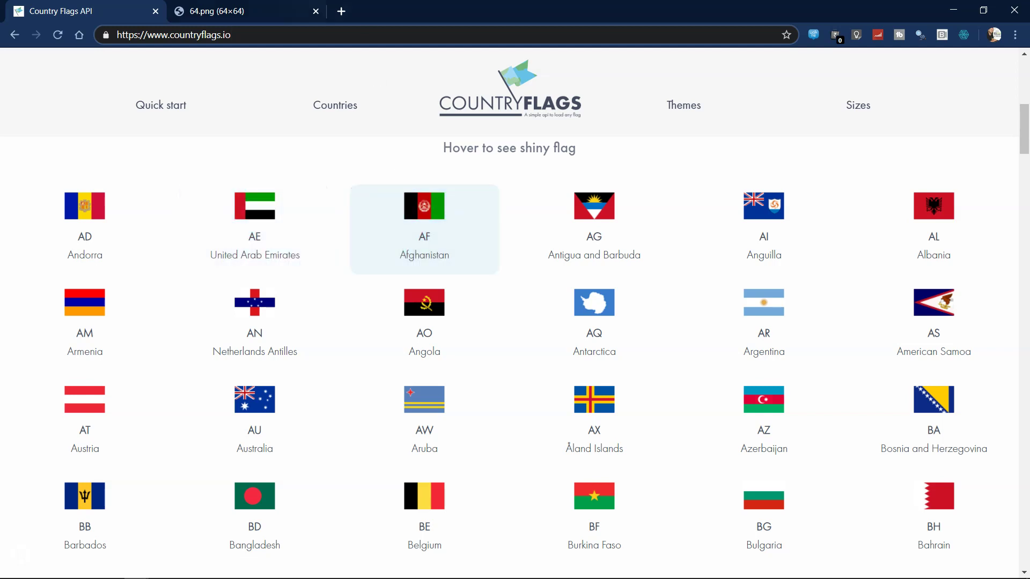
{"action": "left_click", "coordinate": [241, 10]}
{"action": "left_click", "coordinate": [192, 40]}
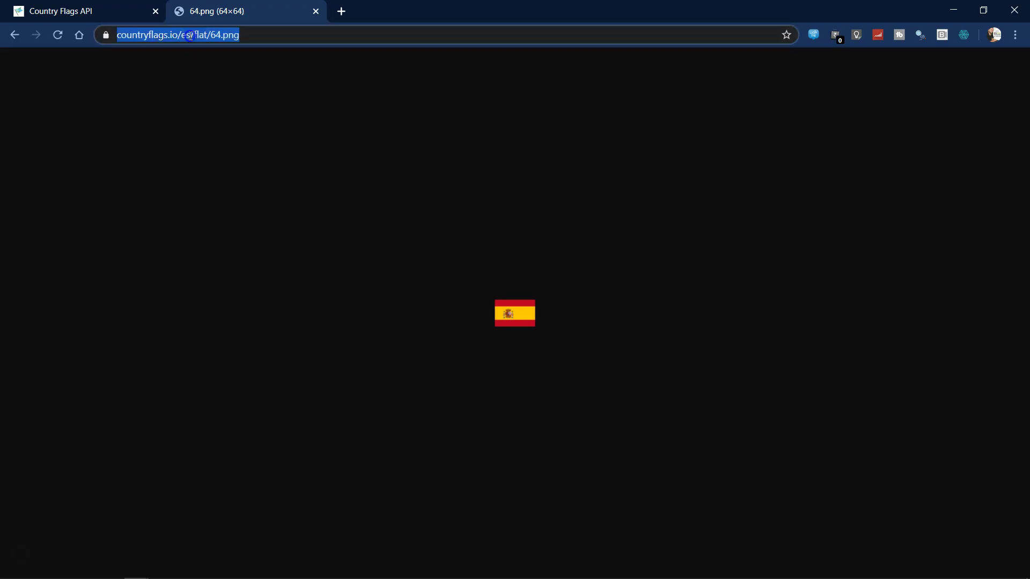
{"action": "left_click", "coordinate": [190, 36]}
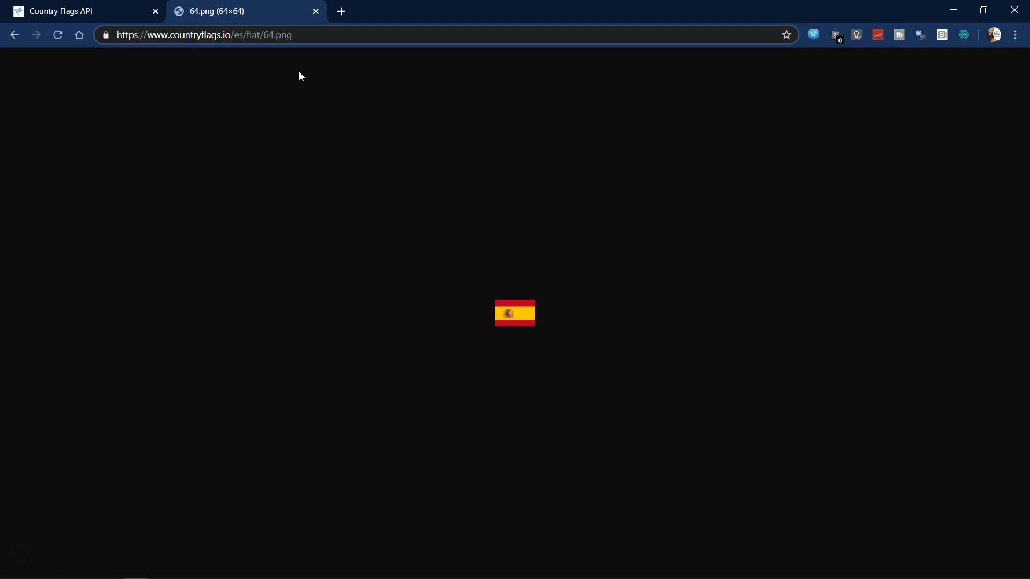
{"action": "key", "text": "BackSpace"}
{"action": "key", "text": "BackSpace"}
{"action": "type", "text": "af"}
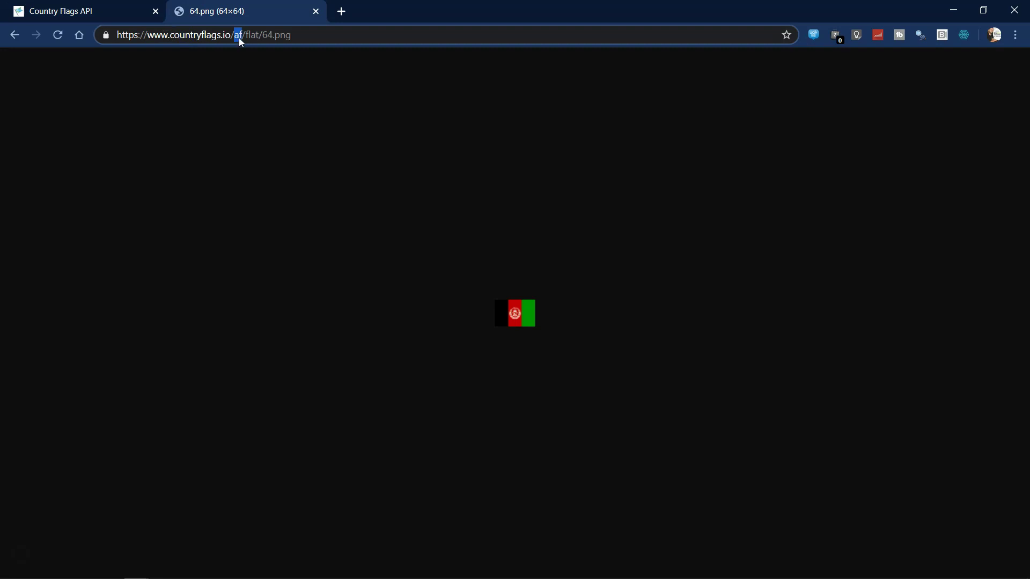
- Go back to the Country Flags API list and scroll through the country codes
{"action": "left_click", "coordinate": [80, 11]}
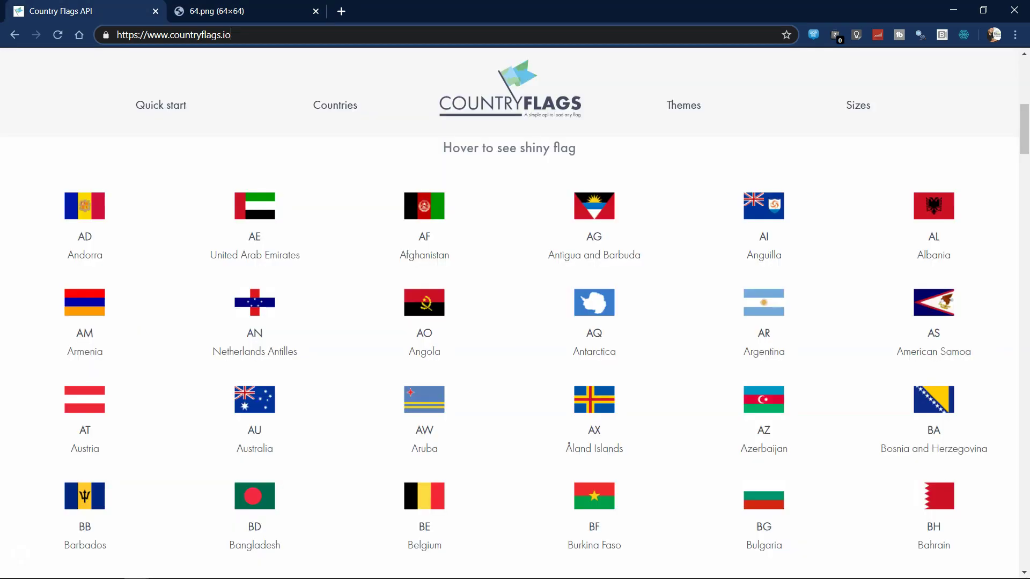
{"action": "scroll", "coordinate": [446, 481], "scroll_direction": "down", "scroll_amount": 10}
{"action": "right_click", "coordinate": [445, 485]}
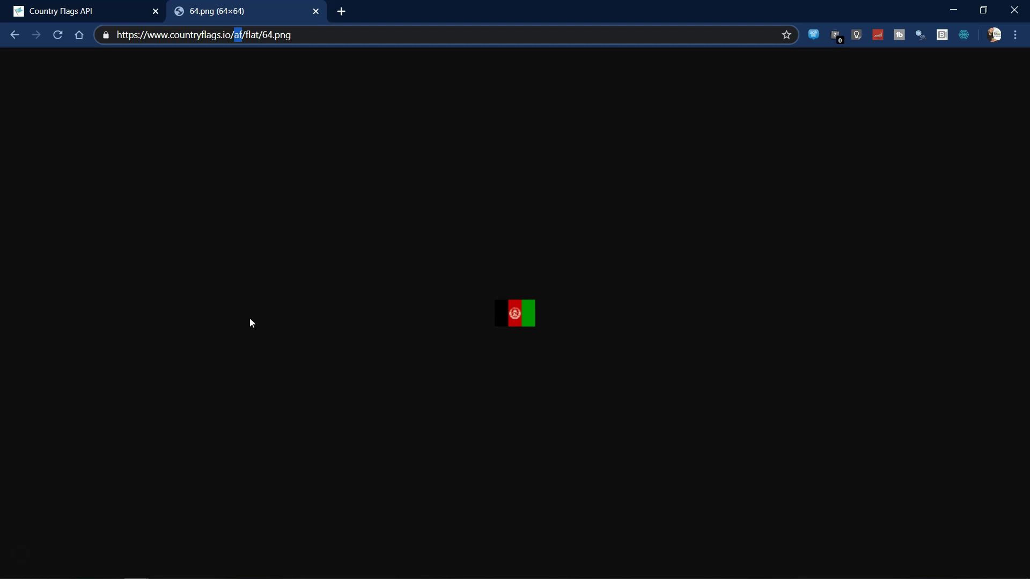
- In File Explorer, go up from the Flags folder to Tableau's Shapes folder, then return to Tableau
{"action": "left_click", "coordinate": [87, 568]}
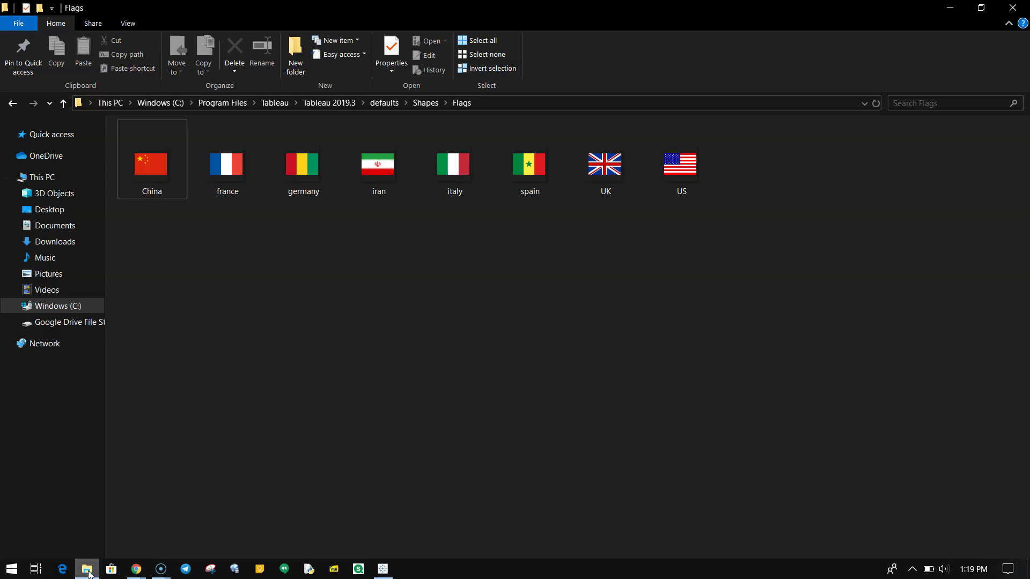
{"action": "left_click", "coordinate": [503, 101]}
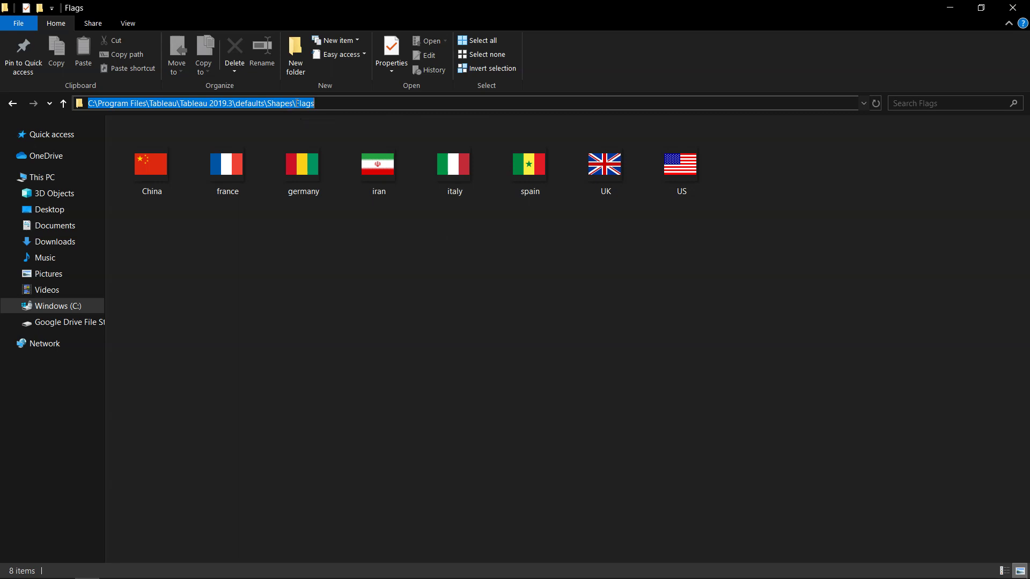
{"action": "left_click", "coordinate": [331, 104]}
{"action": "key", "text": "BackSpace"}
{"action": "key", "text": "BackSpace"}
{"action": "key", "text": "BackSpace"}
{"action": "key", "text": "BackSpace"}
{"action": "key", "text": "BackSpace"}
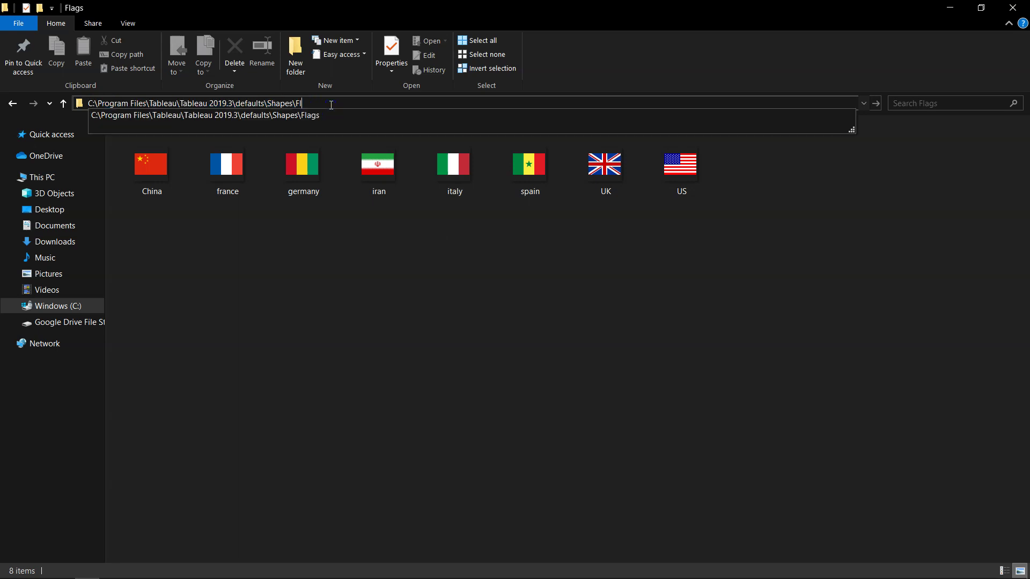
{"action": "key", "text": "Return"}
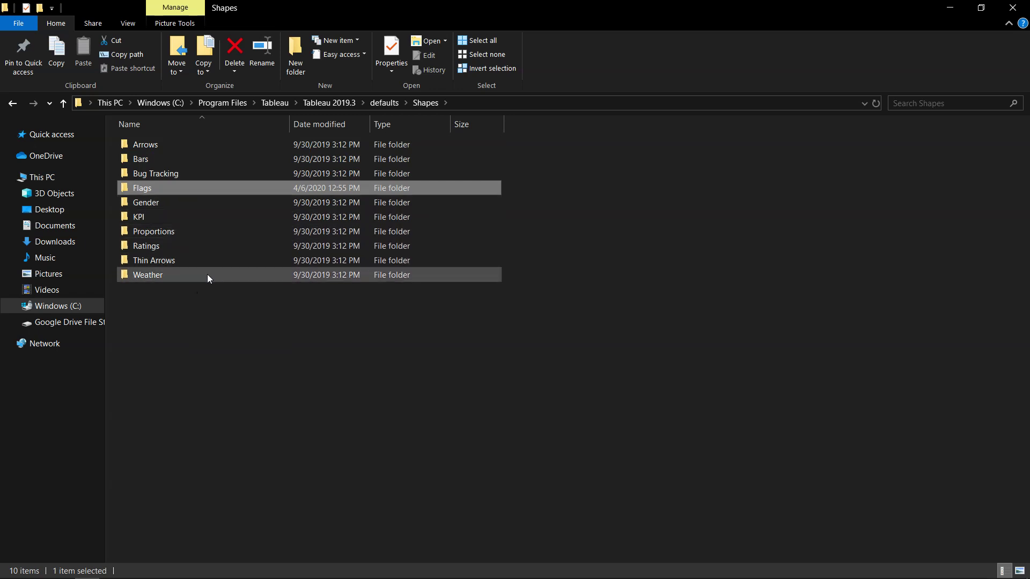
{"action": "mouse_move", "coordinate": [192, 185]}
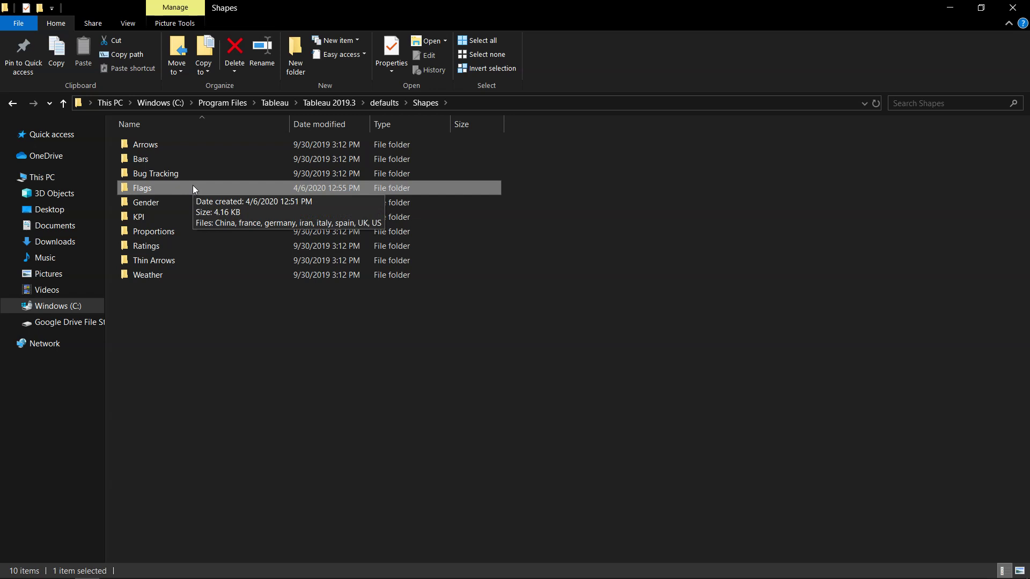
{"action": "key", "text": "alt+Tab"}
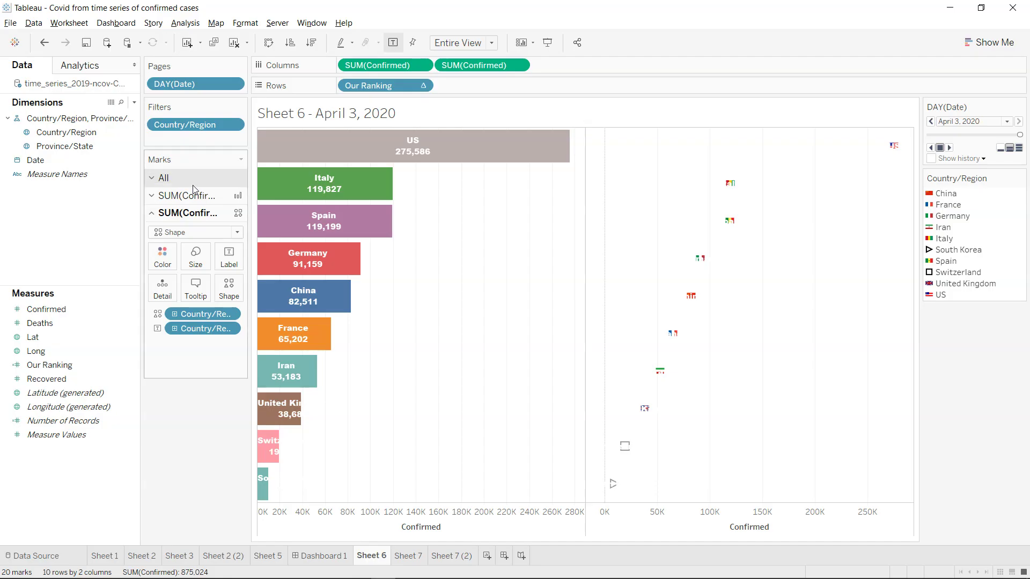
- Combine the two Confirmed axes into a dual axis, drop the flags' country labels, and open Size
{"action": "left_click", "coordinate": [519, 65]}
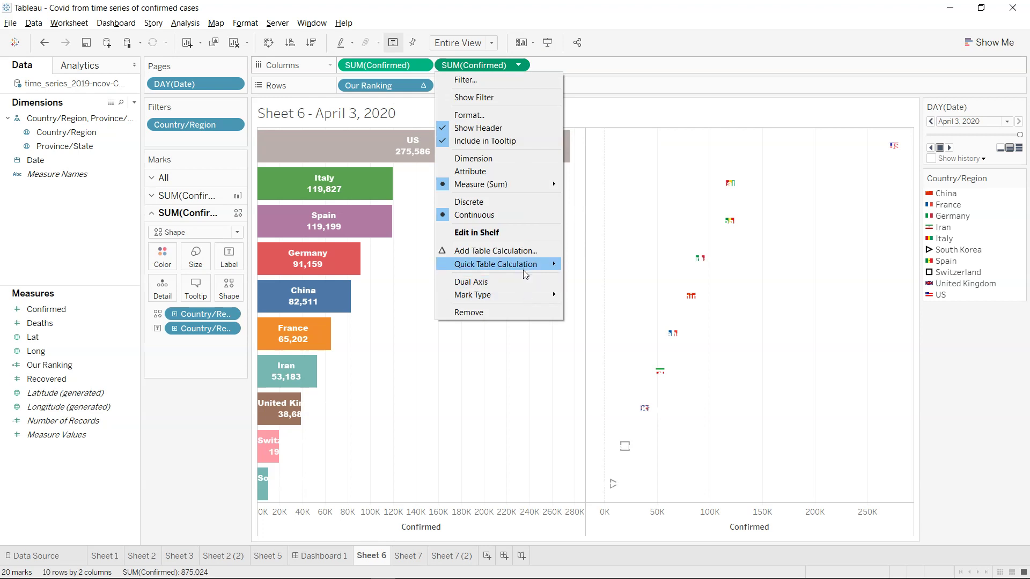
{"action": "left_click", "coordinate": [520, 282]}
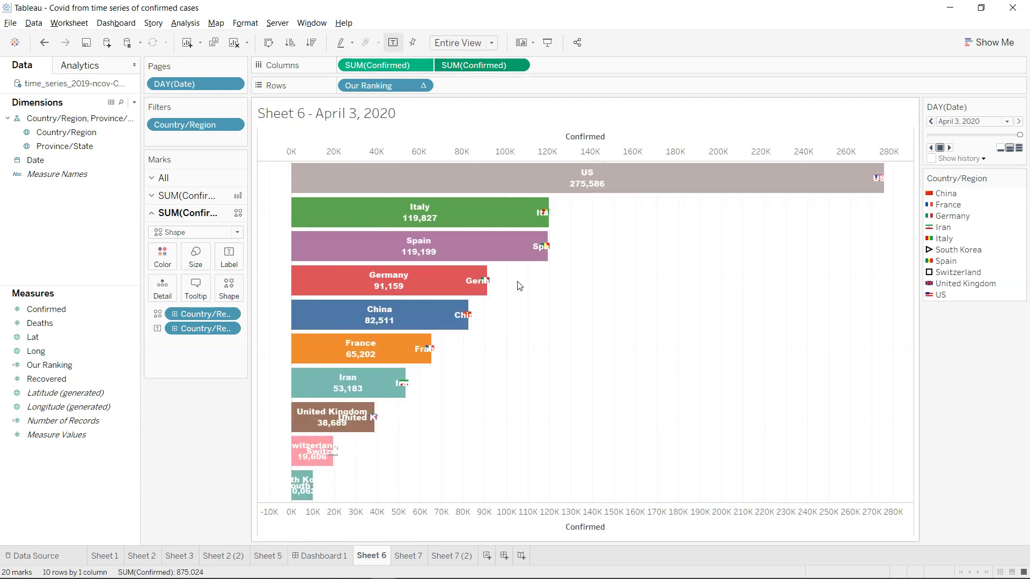
{"action": "mouse_move", "coordinate": [535, 220]}
{"action": "left_click_drag", "start_coordinate": [206, 328], "coordinate": [200, 359]}
{"action": "left_click", "coordinate": [195, 257]}
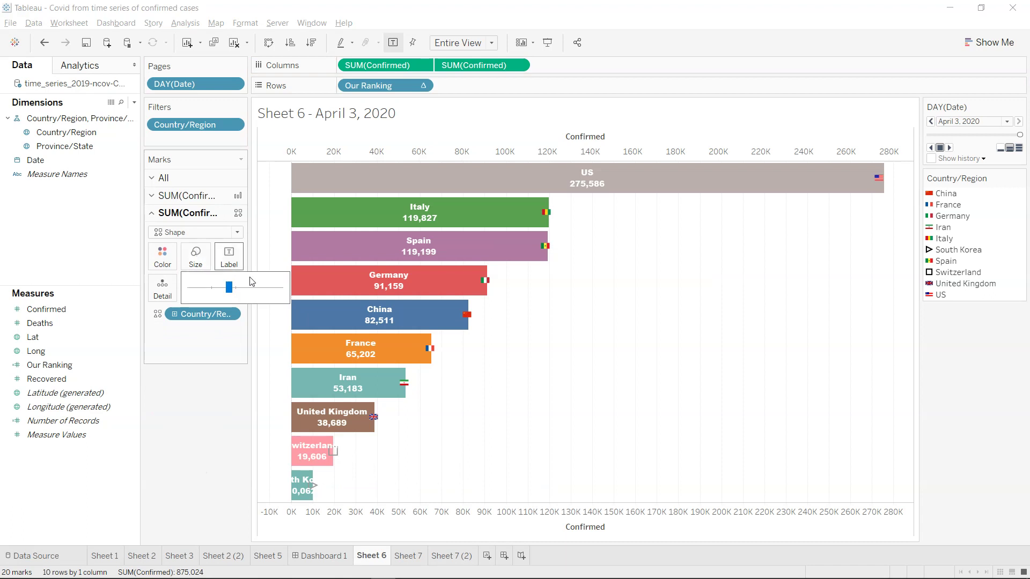
- Enlarge the flag shapes with the Marks Size slider so they overlap each bar's end
{"action": "left_click_drag", "start_coordinate": [233, 291], "coordinate": [268, 289]}
{"action": "left_click", "coordinate": [226, 354]}
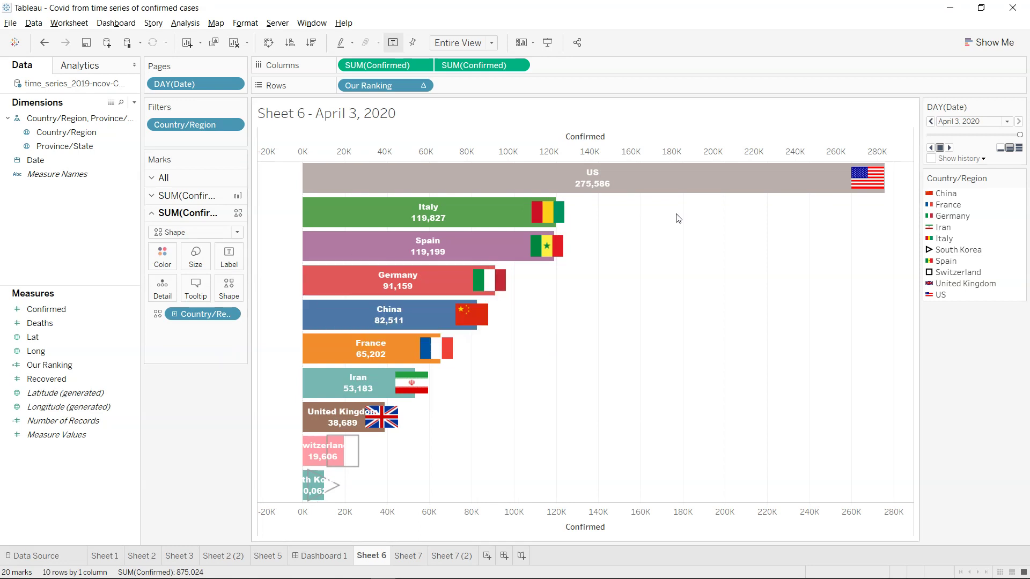
- Play the date animation forward from January 22, 2020 at the fastest speed
{"action": "left_click", "coordinate": [949, 148]}
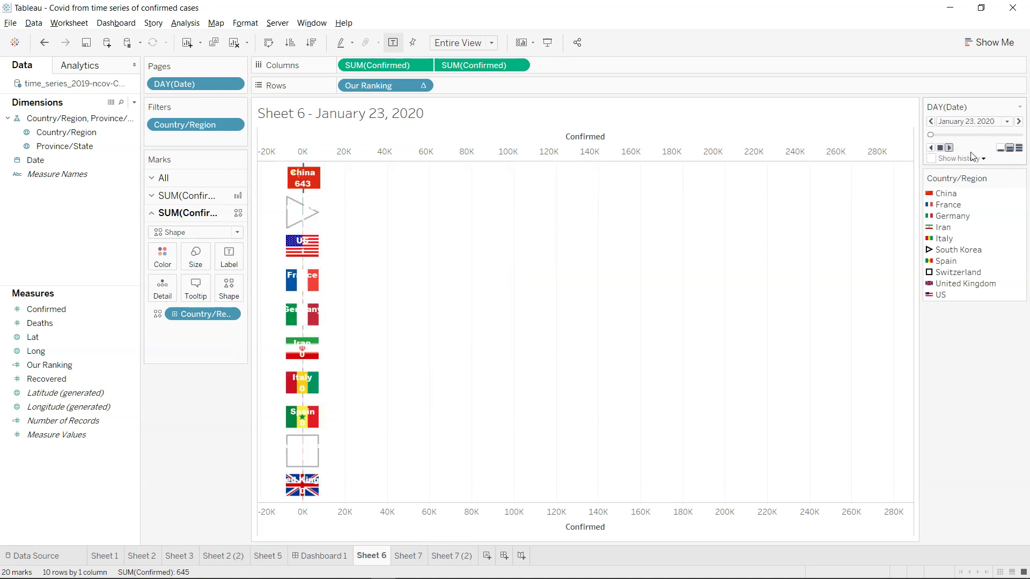
{"action": "left_click", "coordinate": [1019, 149]}
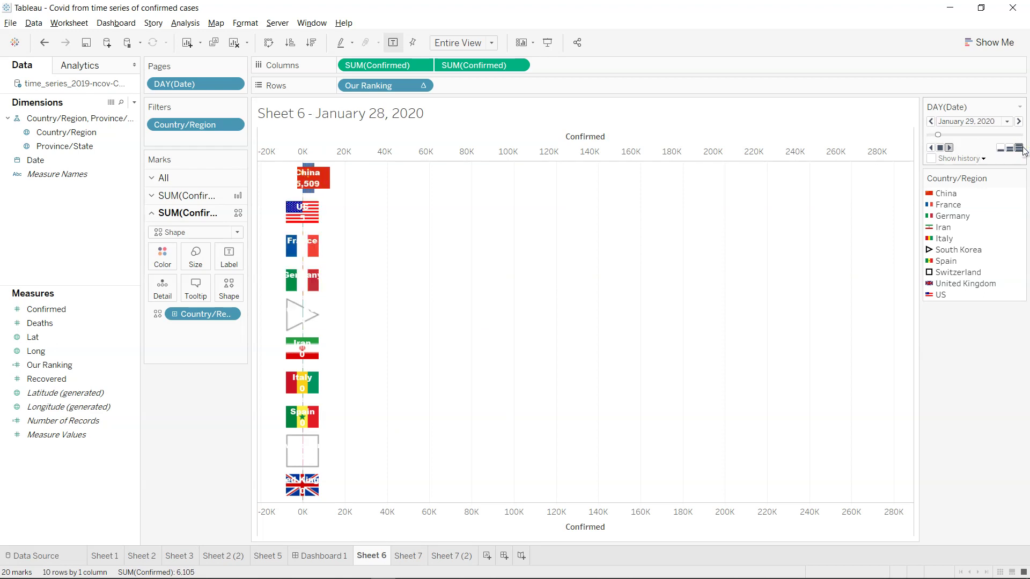